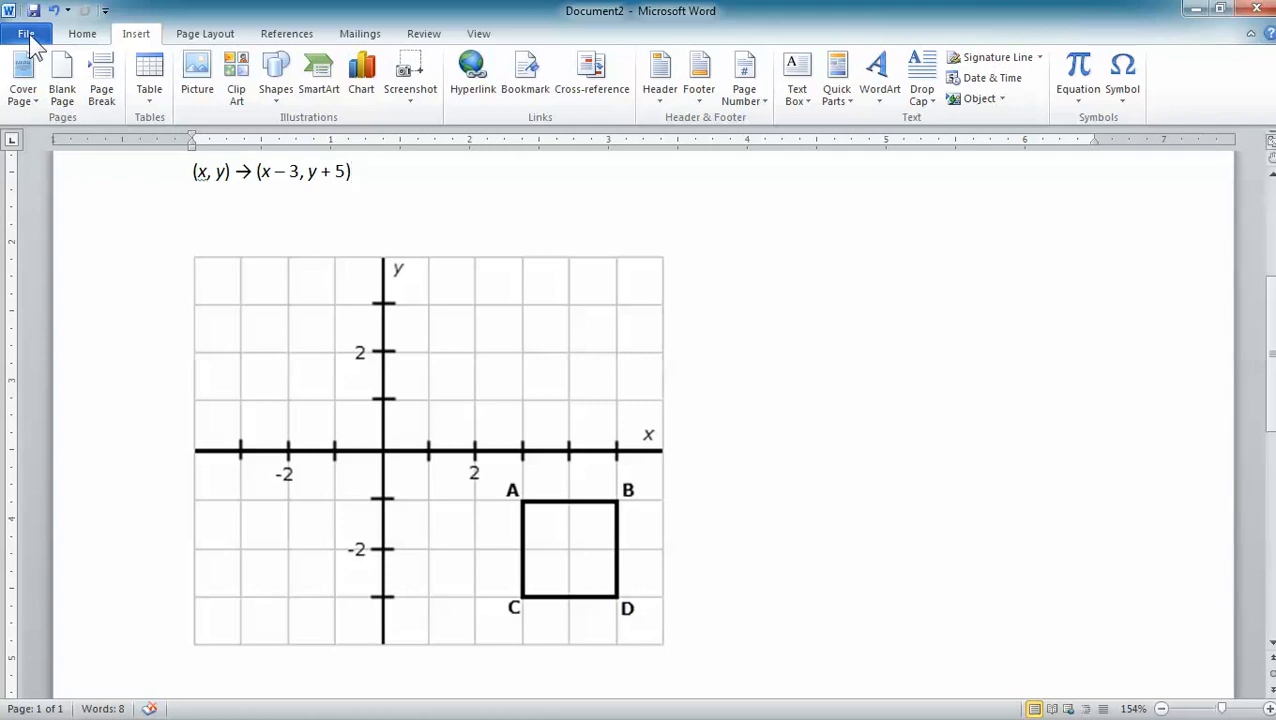
# Check which Word version is installed in the program's help information and return to the document.
pyautogui.click(26, 34)
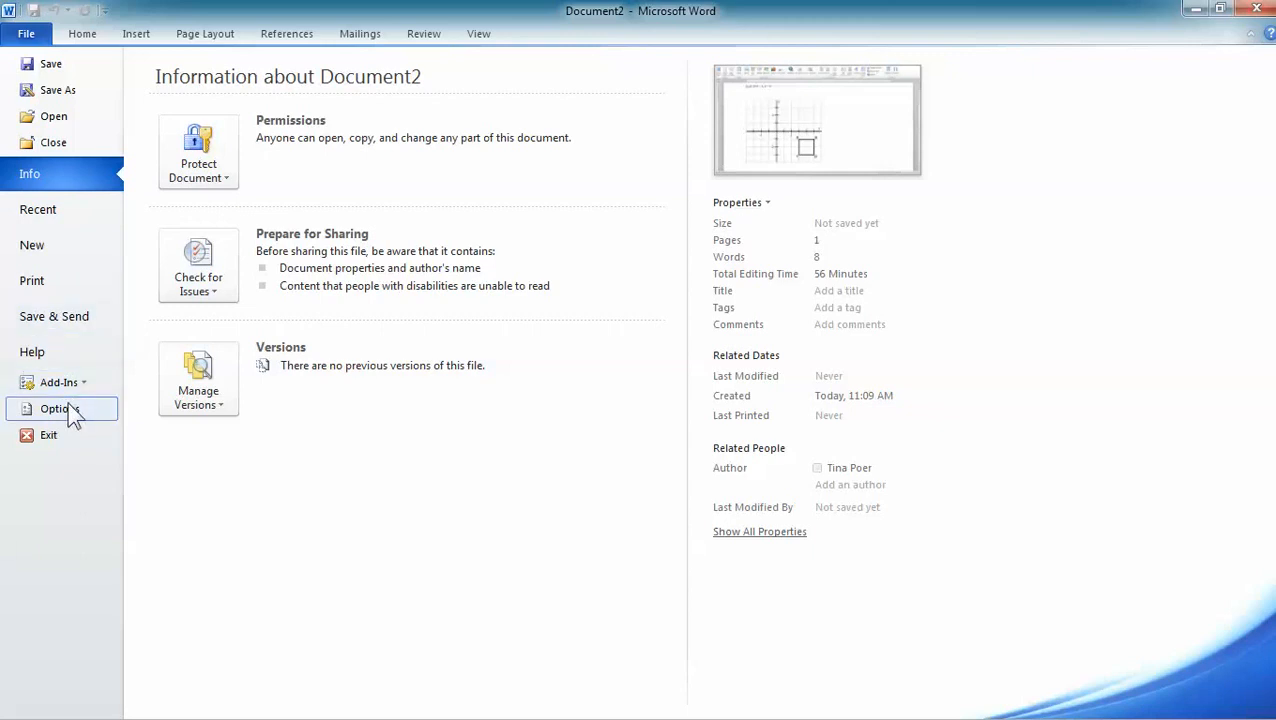
pyautogui.click(49, 357)
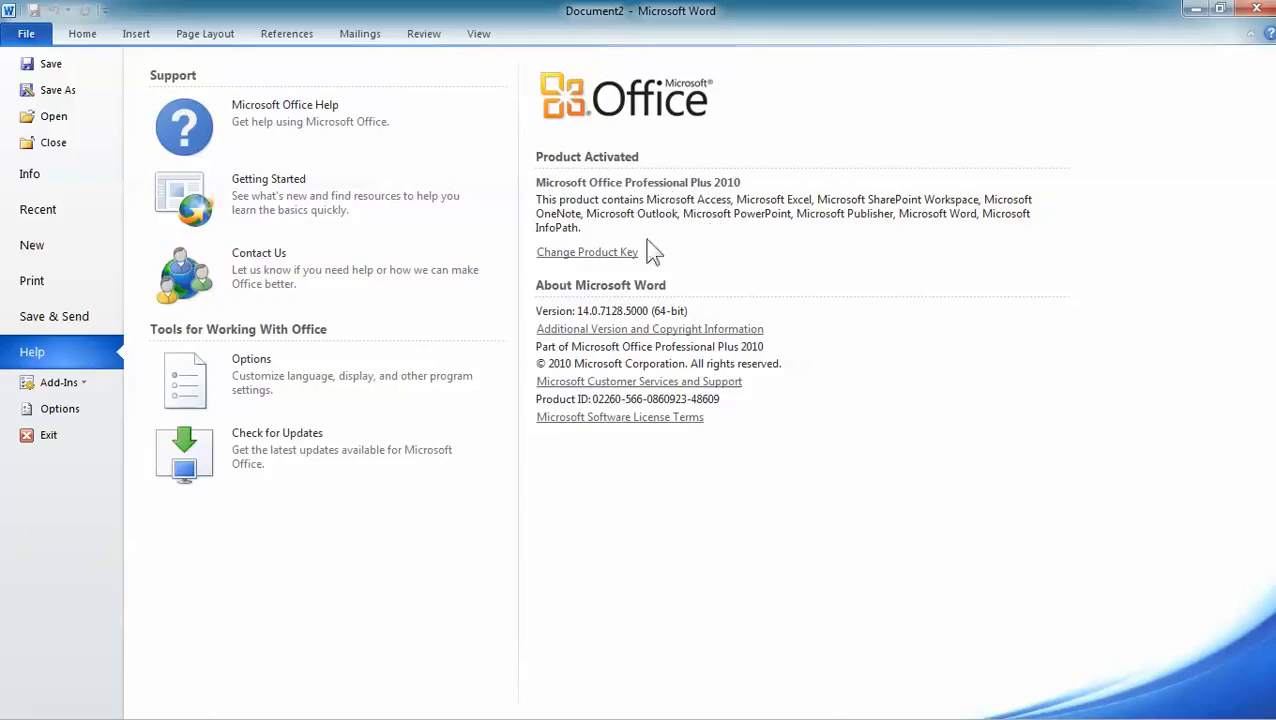
pyautogui.click(83, 36)
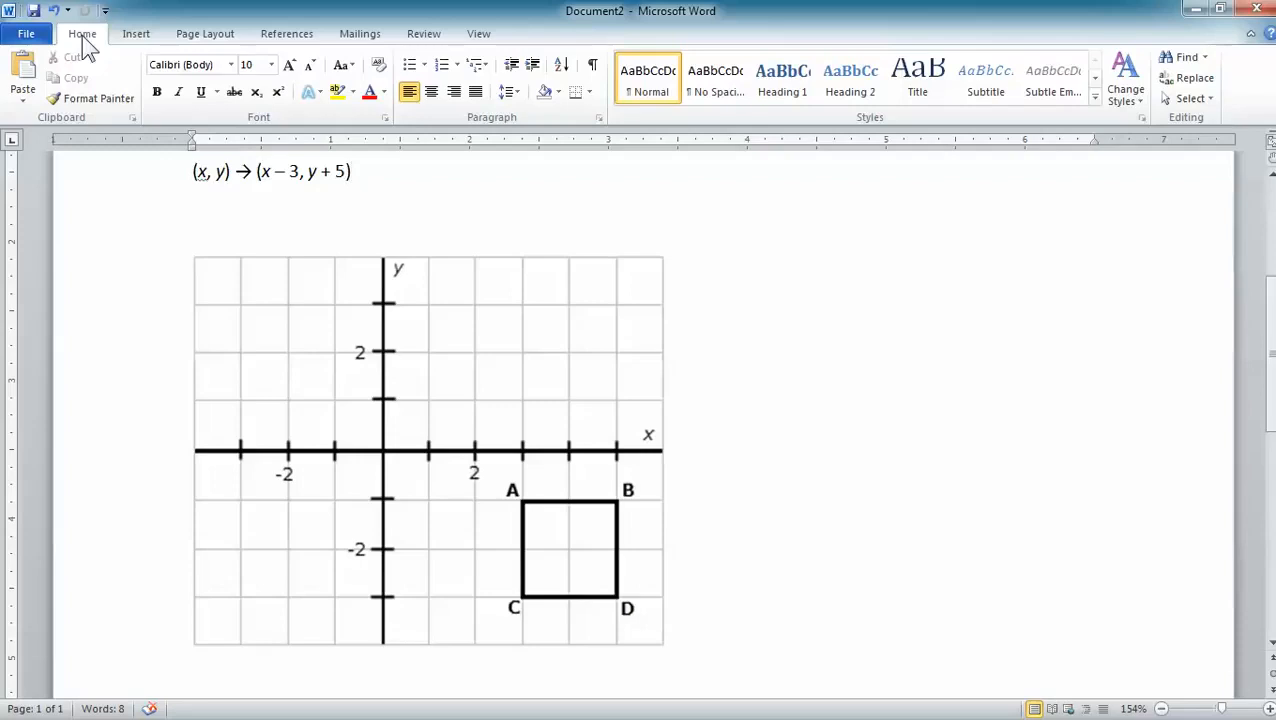
# Draw an oval about 0.55" high and 0.57" wide in the blank area beside the coordinate grid.
pyautogui.click(136, 36)
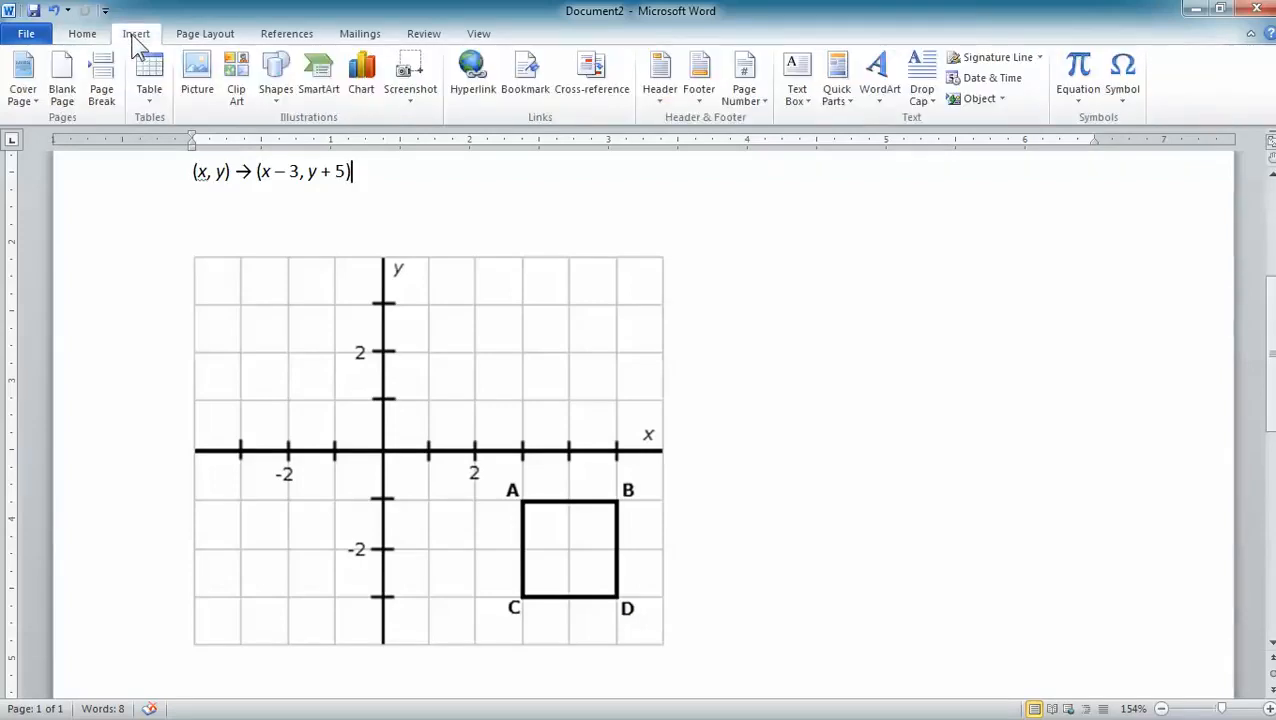
pyautogui.click(280, 93)
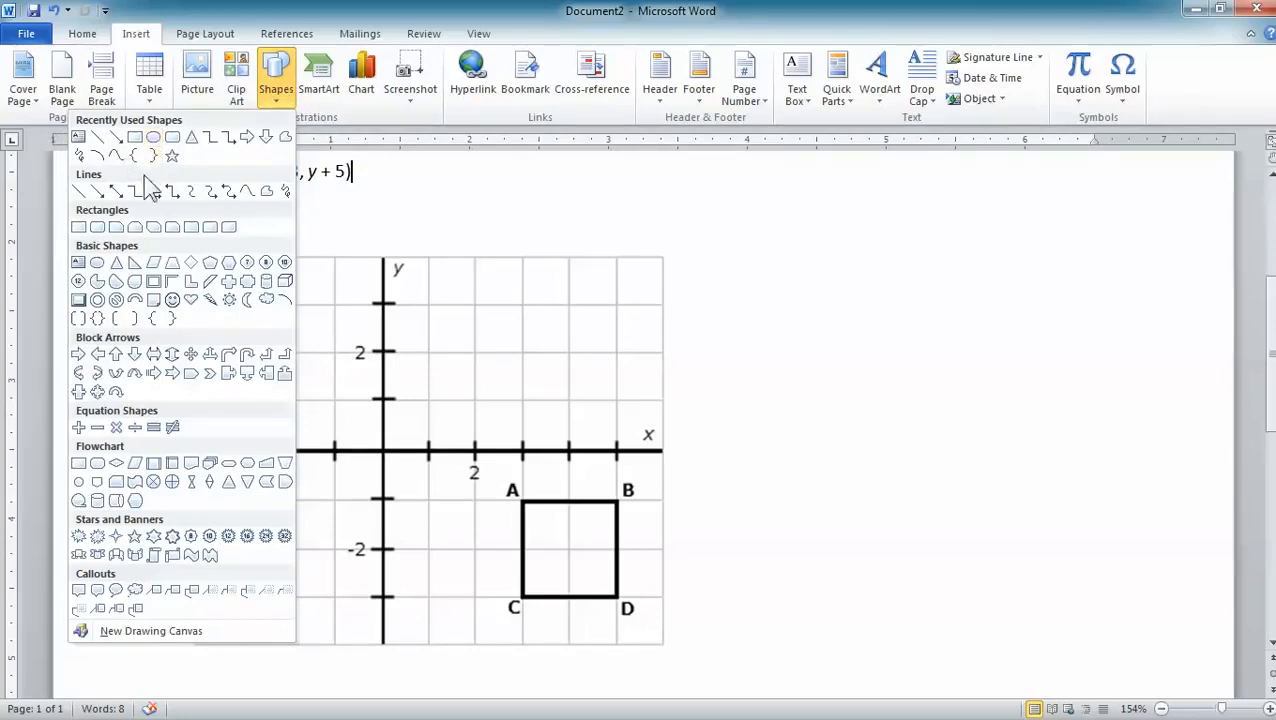
pyautogui.click(97, 263)
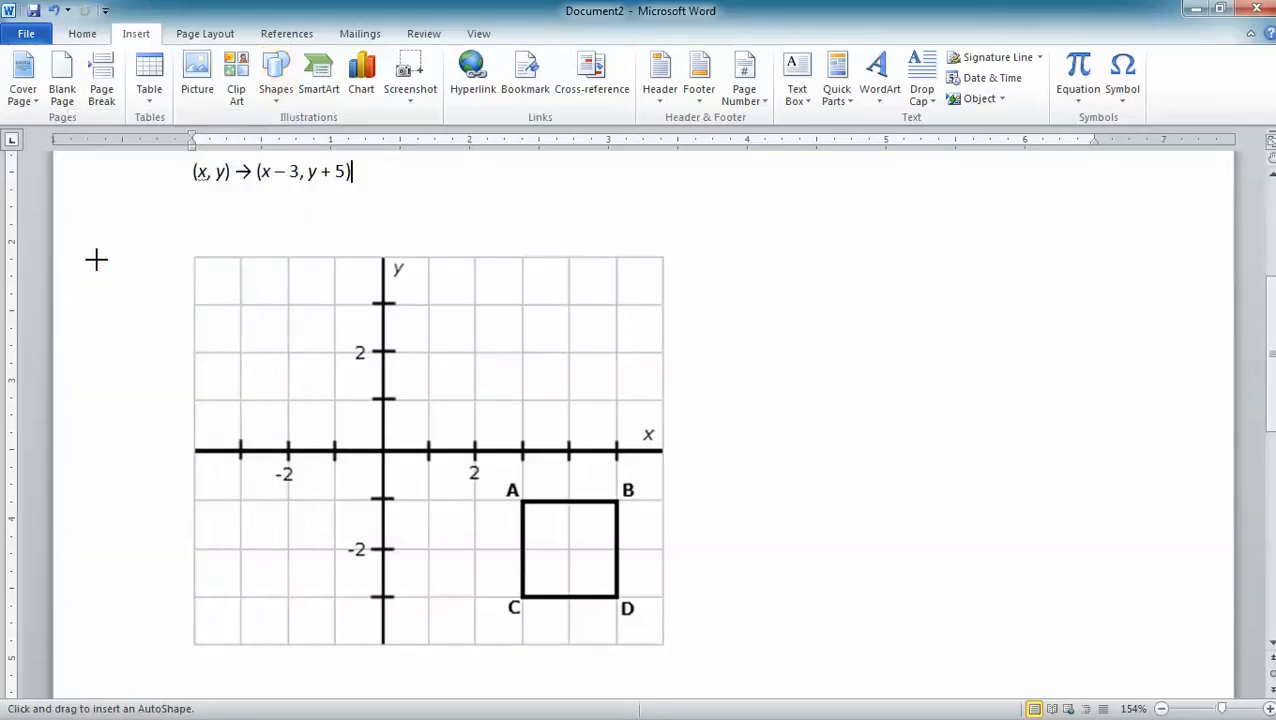
pyautogui.moveTo(765, 279); pyautogui.dragTo(846, 356)
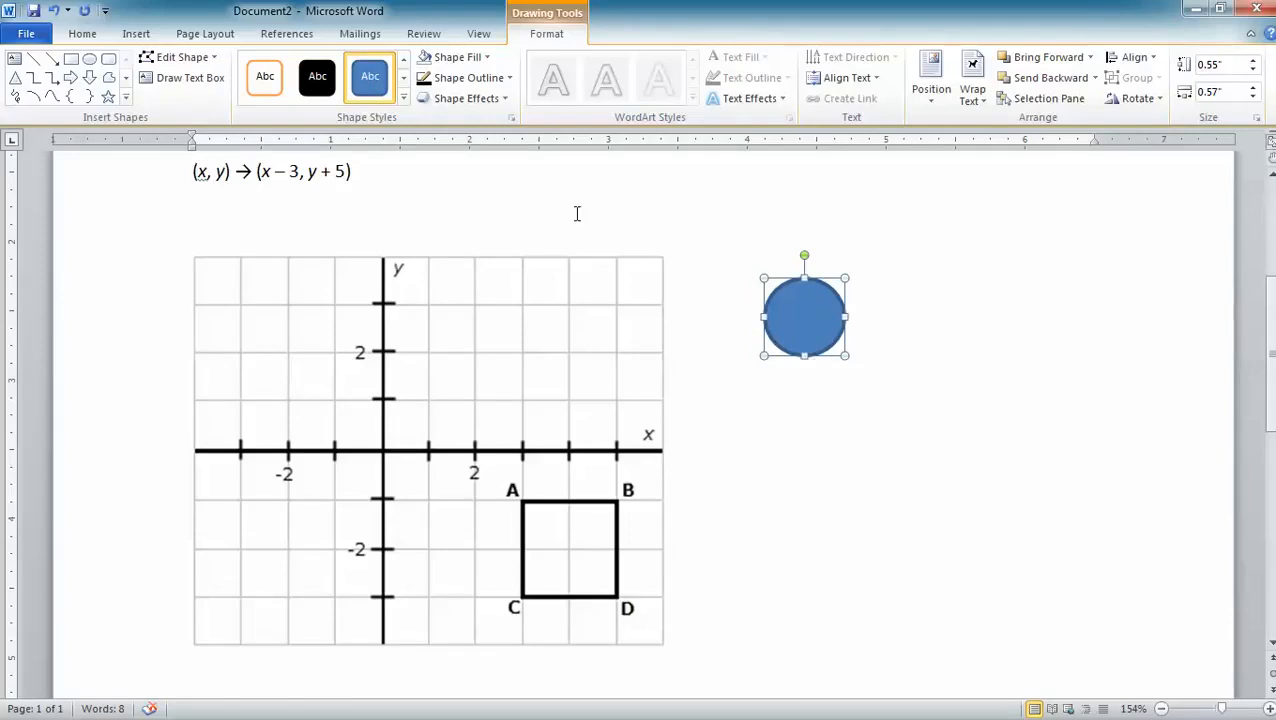
# Give the circle a green fill and green outline and shrink it to a dot of about 0.09" by 0.09".
pyautogui.click(486, 57)
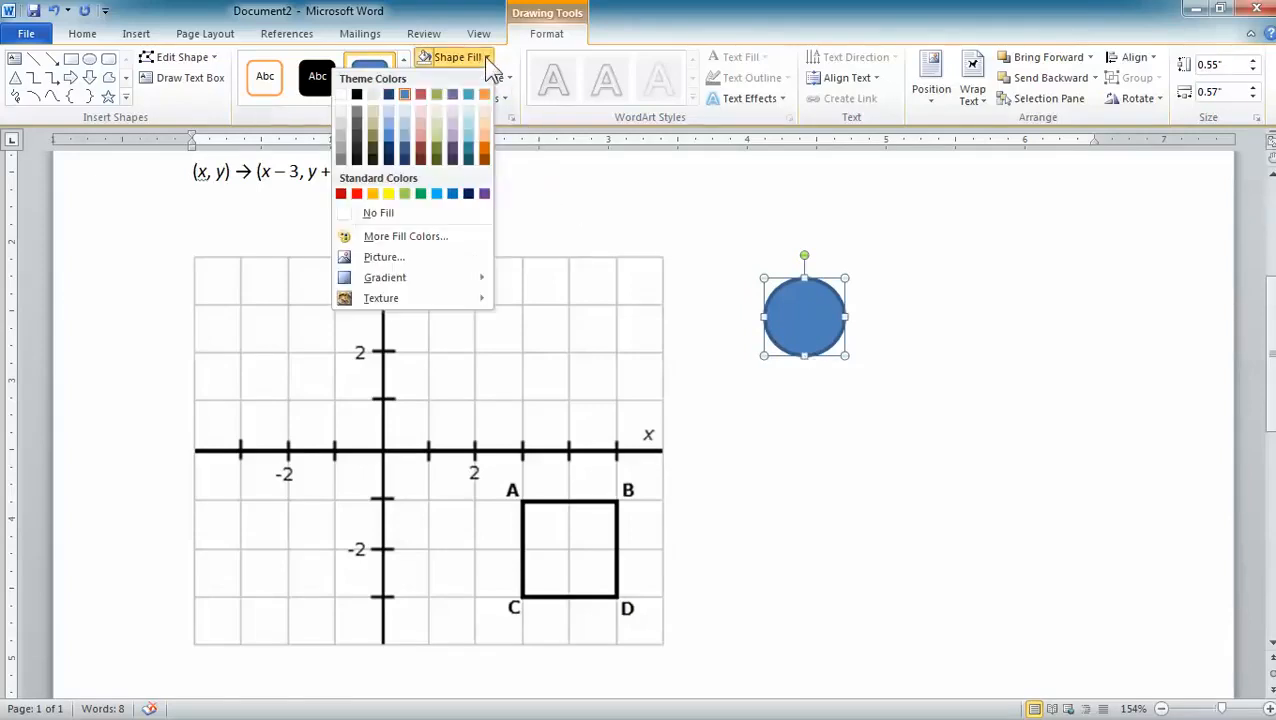
pyautogui.click(421, 194)
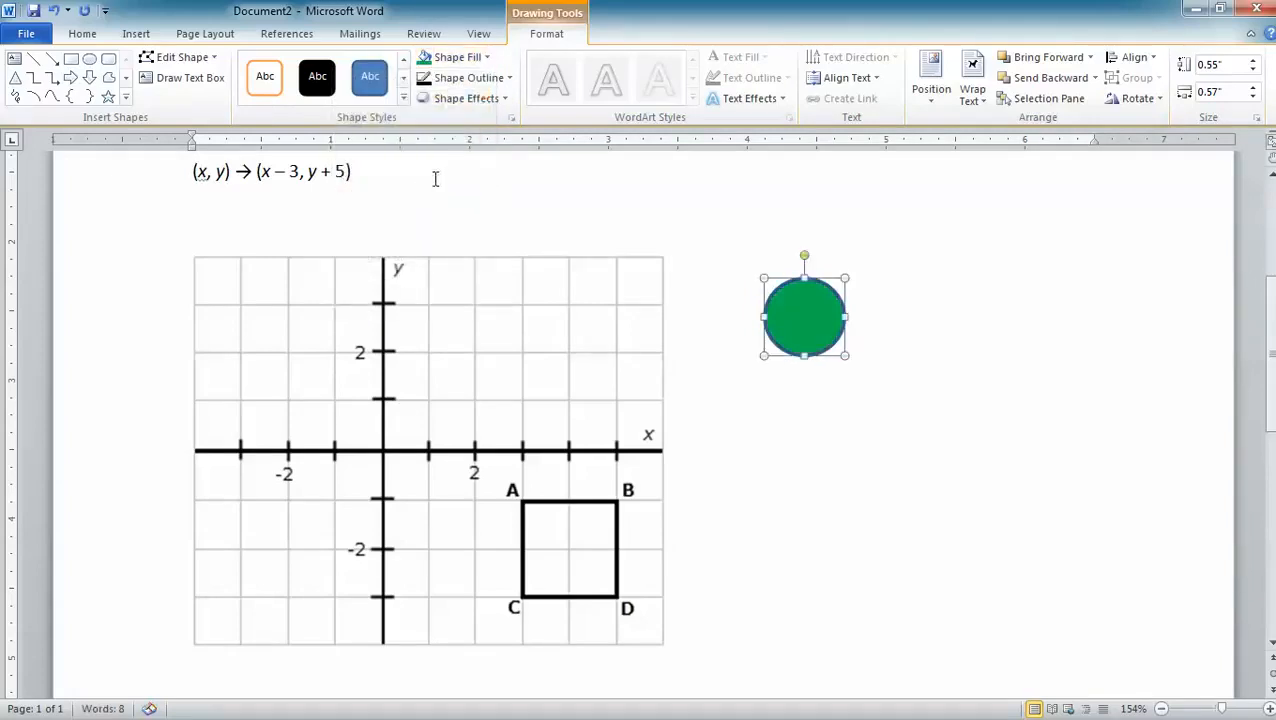
pyautogui.click(508, 78)
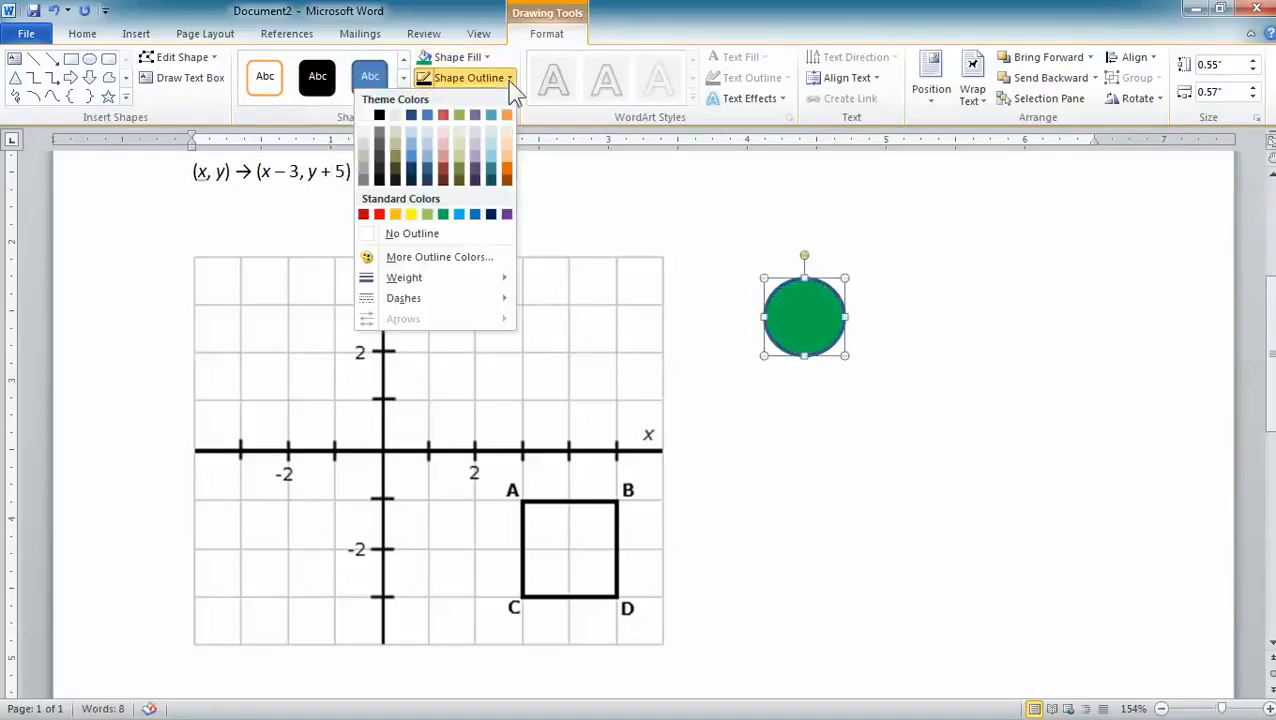
pyautogui.click(443, 215)
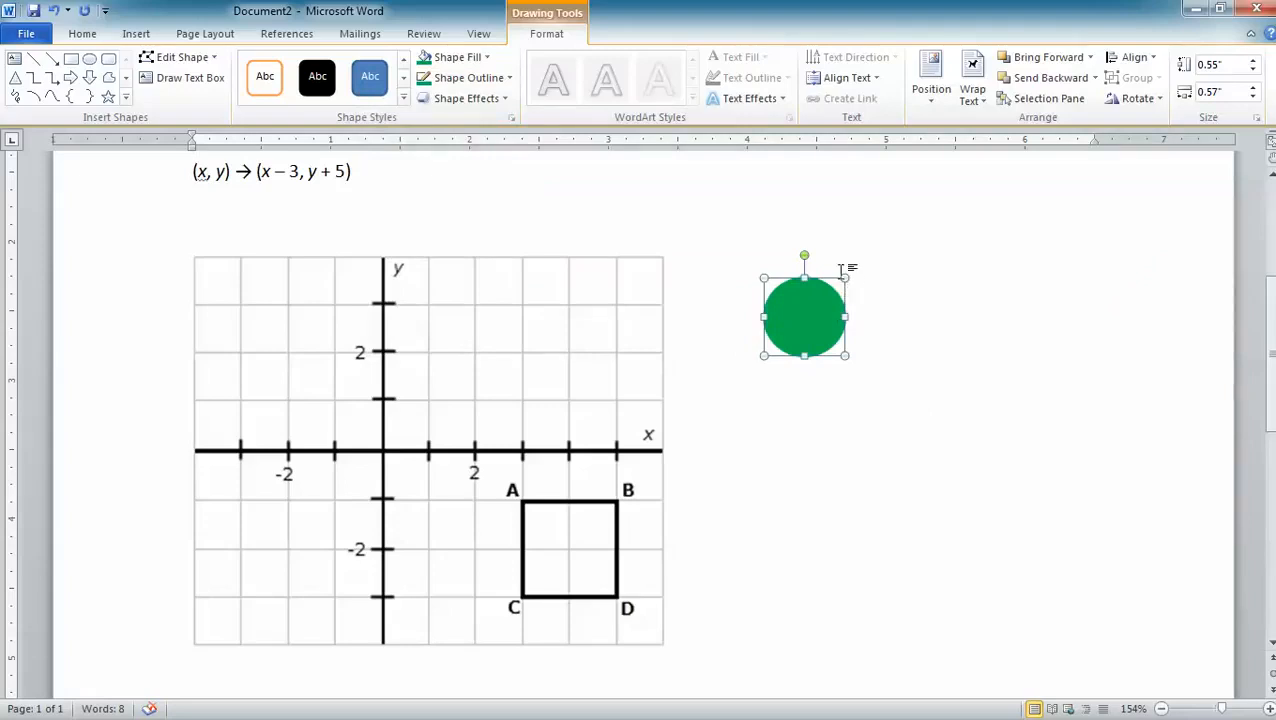
pyautogui.moveTo(853, 286); pyautogui.dragTo(849, 304)
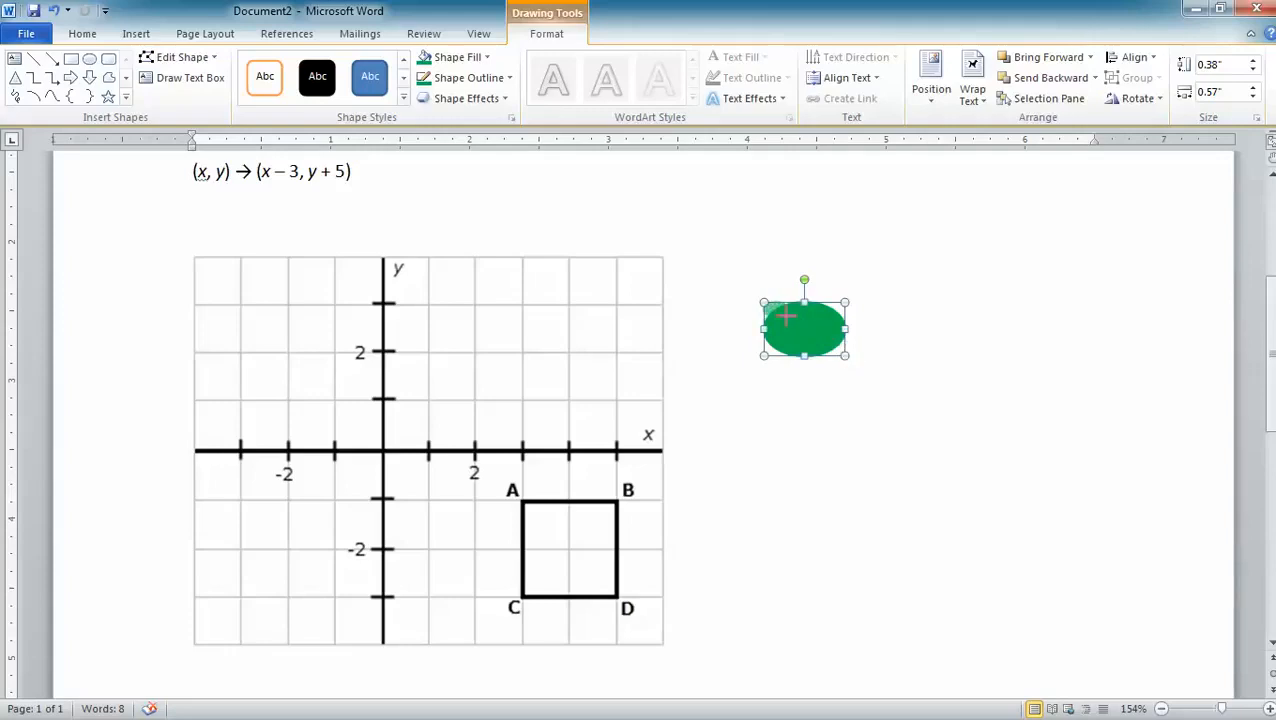
pyautogui.moveTo(779, 315); pyautogui.dragTo(779, 316)
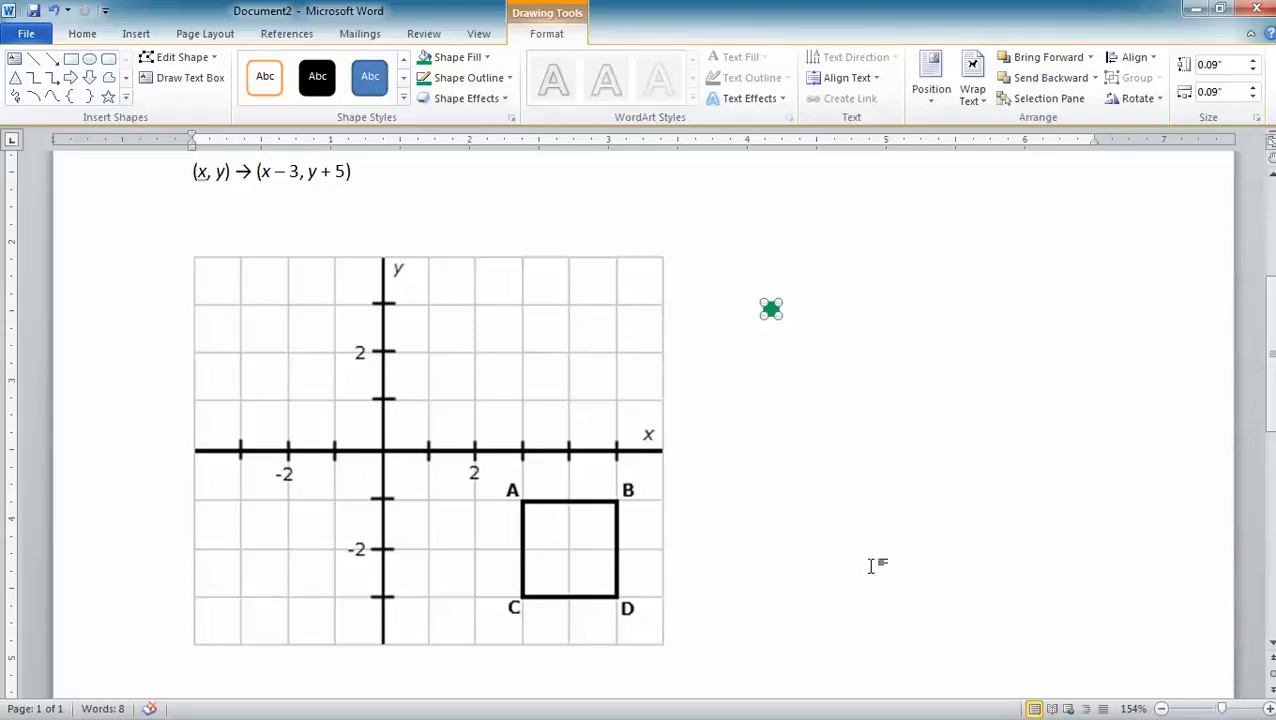
# Move the green dot onto the upper end of the y-axis at point (0, 4).
pyautogui.click(1161, 709)
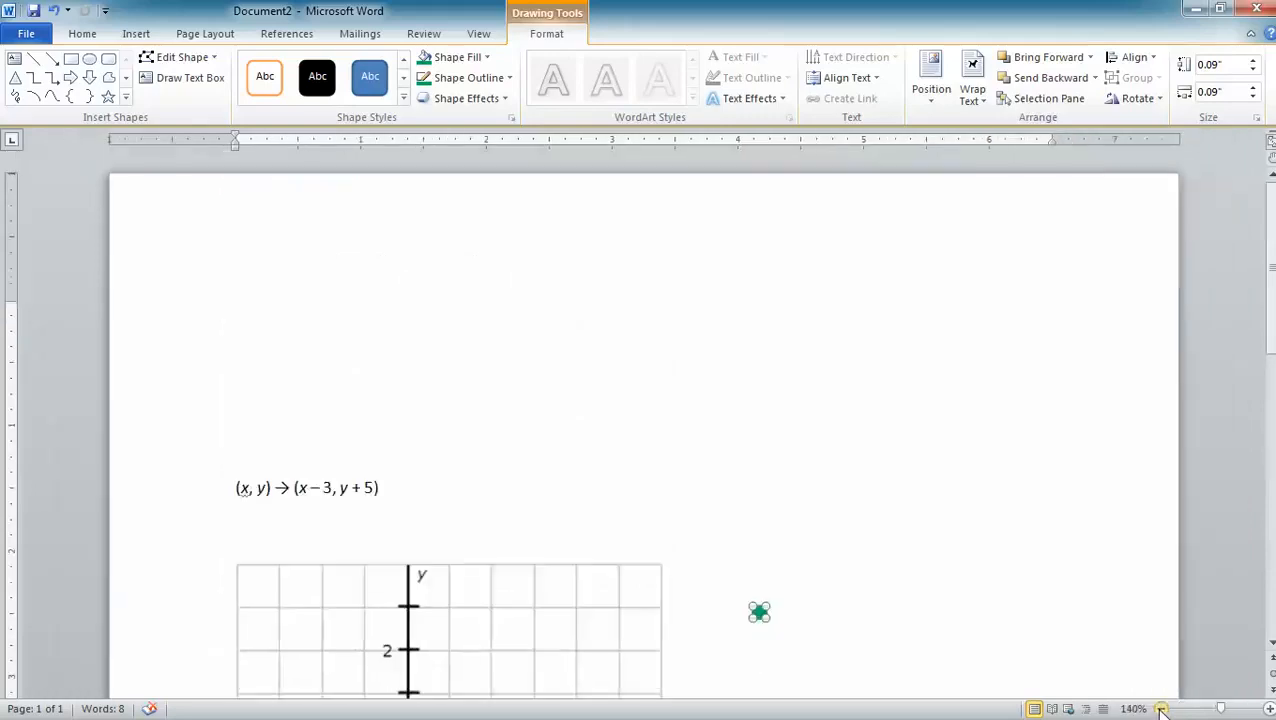
pyautogui.click(1161, 709)
pyautogui.click(1161, 709)
pyautogui.click(1161, 709)
pyautogui.click(1161, 709)
pyautogui.click(1161, 709)
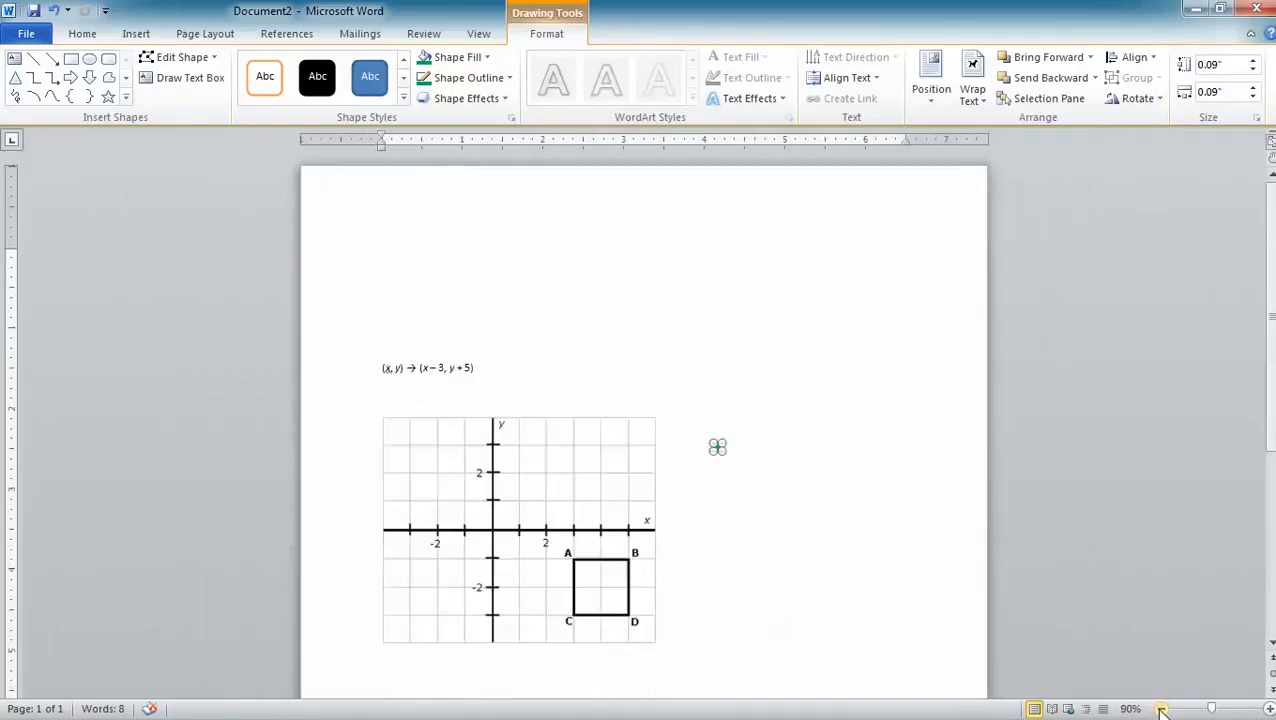
pyautogui.click(1268, 709)
pyautogui.click(1268, 709)
pyautogui.click(1268, 709)
pyautogui.click(1268, 709)
pyautogui.click(1268, 709)
pyautogui.click(1268, 709)
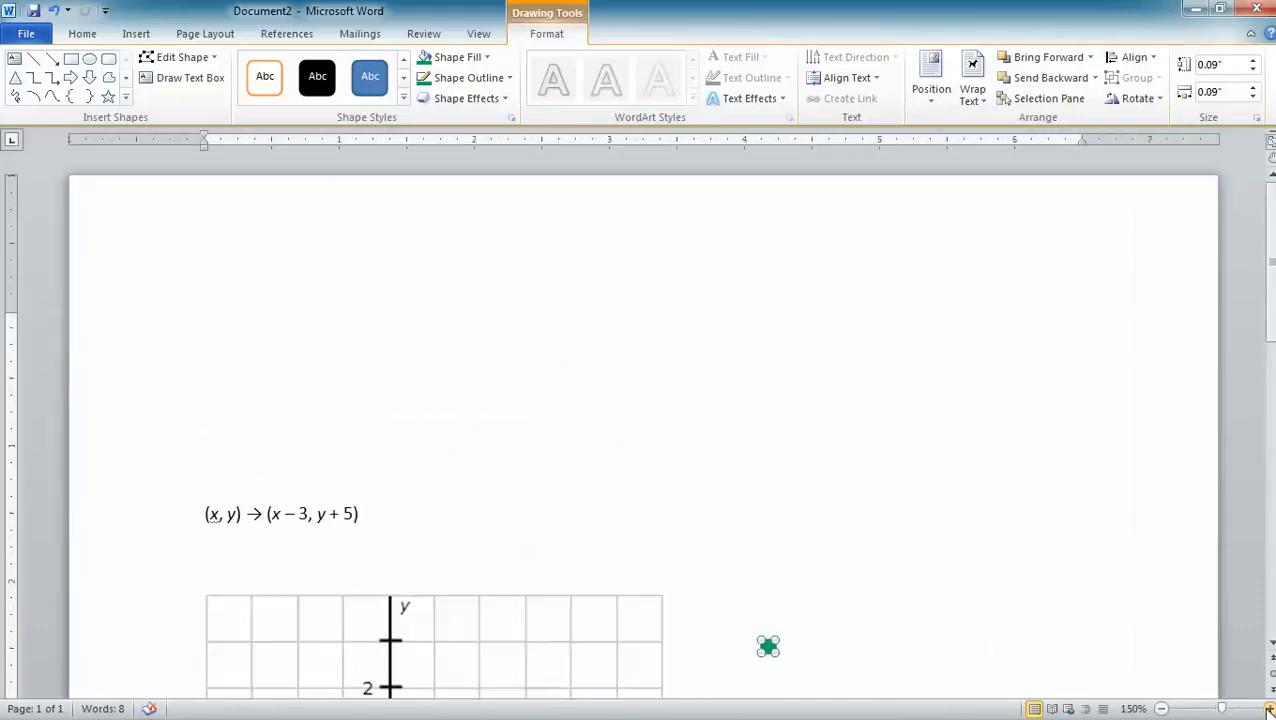
pyautogui.click(1268, 709)
pyautogui.scroll(-5, 832, 530)
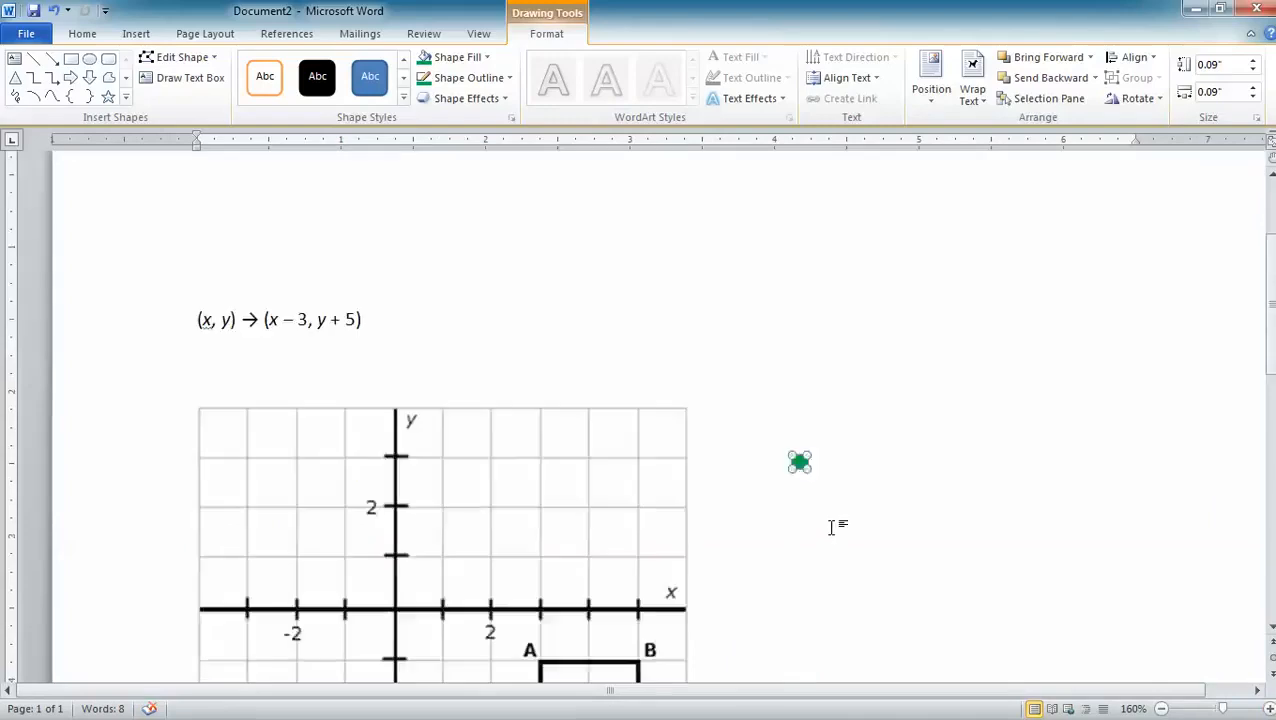
pyautogui.scroll(-3, 832, 528)
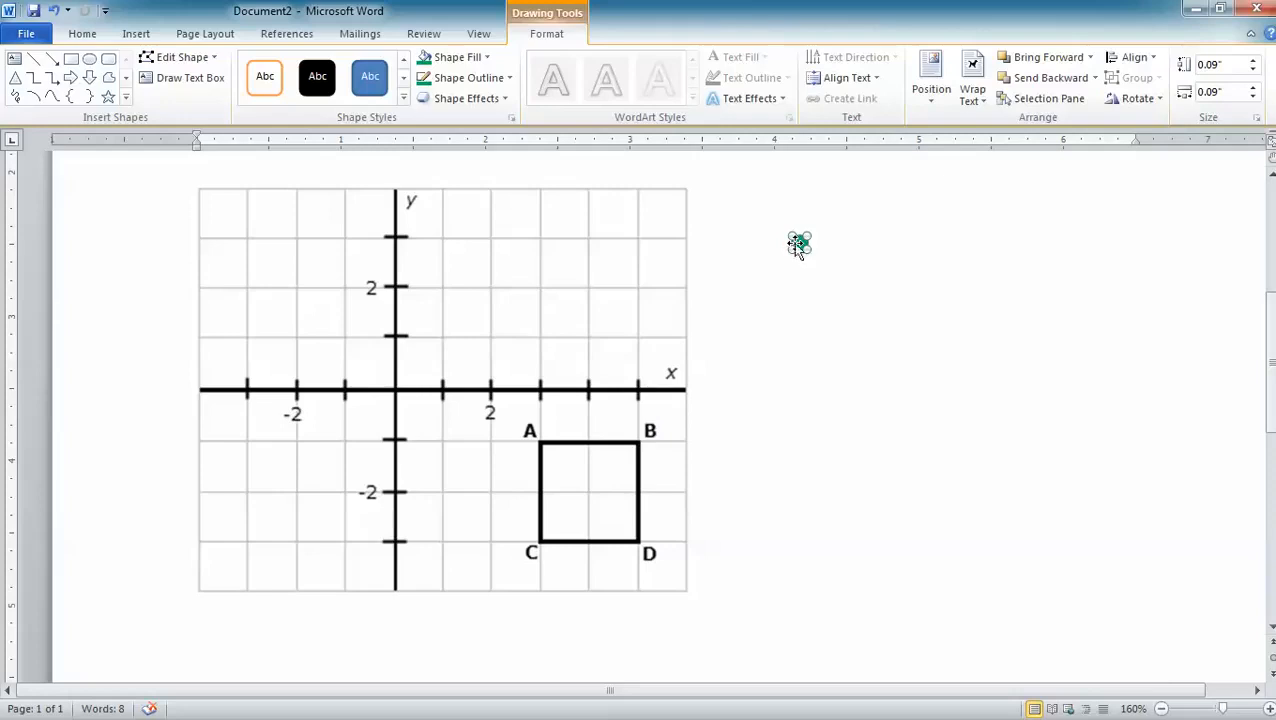
pyautogui.scroll(1, 823, 296)
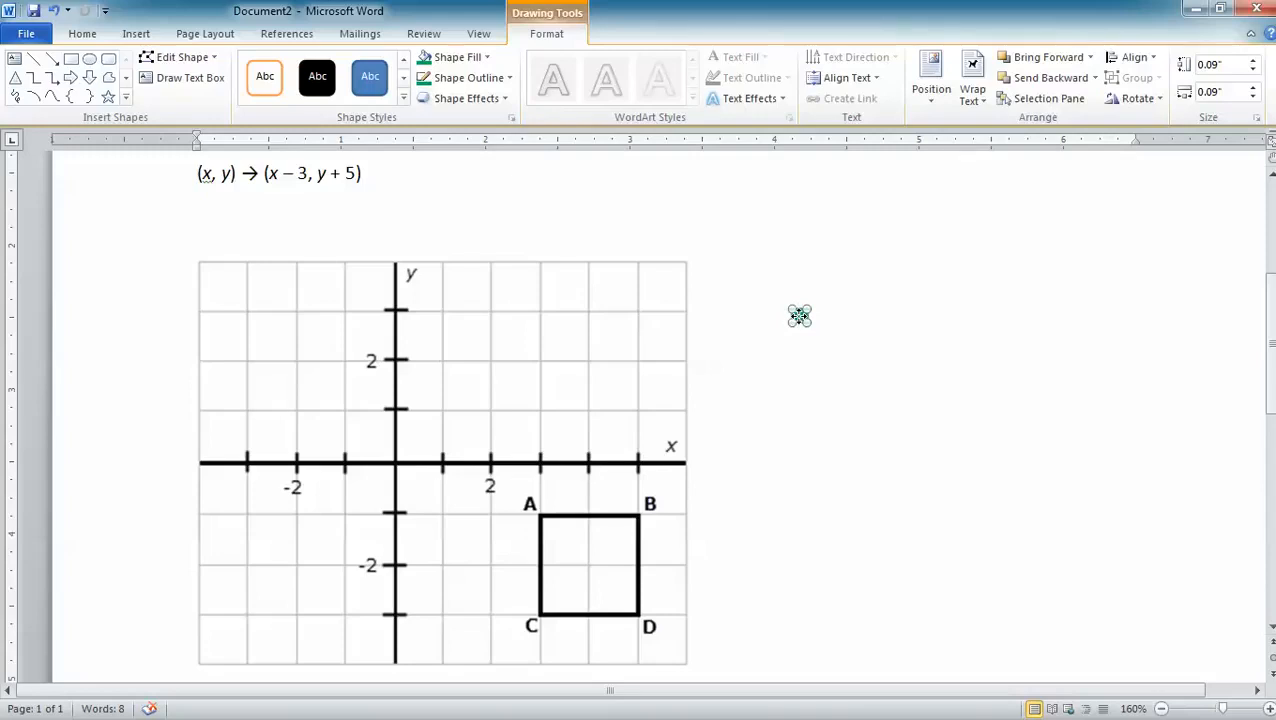
pyautogui.moveTo(800, 316); pyautogui.dragTo(743, 337)
pyautogui.moveTo(743, 337); pyautogui.dragTo(396, 265)
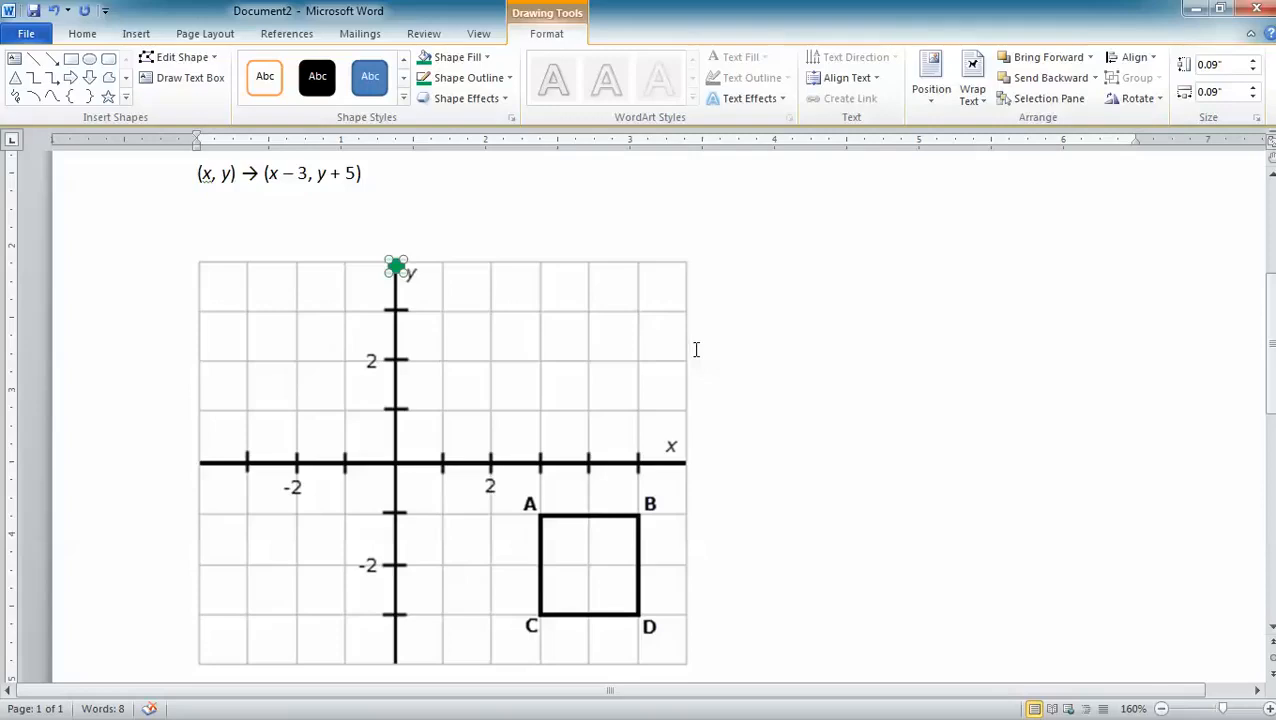
# Paste three copies of the green dot and place them at (2, 4), (0, 2) and (2, 2).
pyautogui.hotkey('ctrl', 'v')
pyautogui.hotkey('ctrl', 'v')
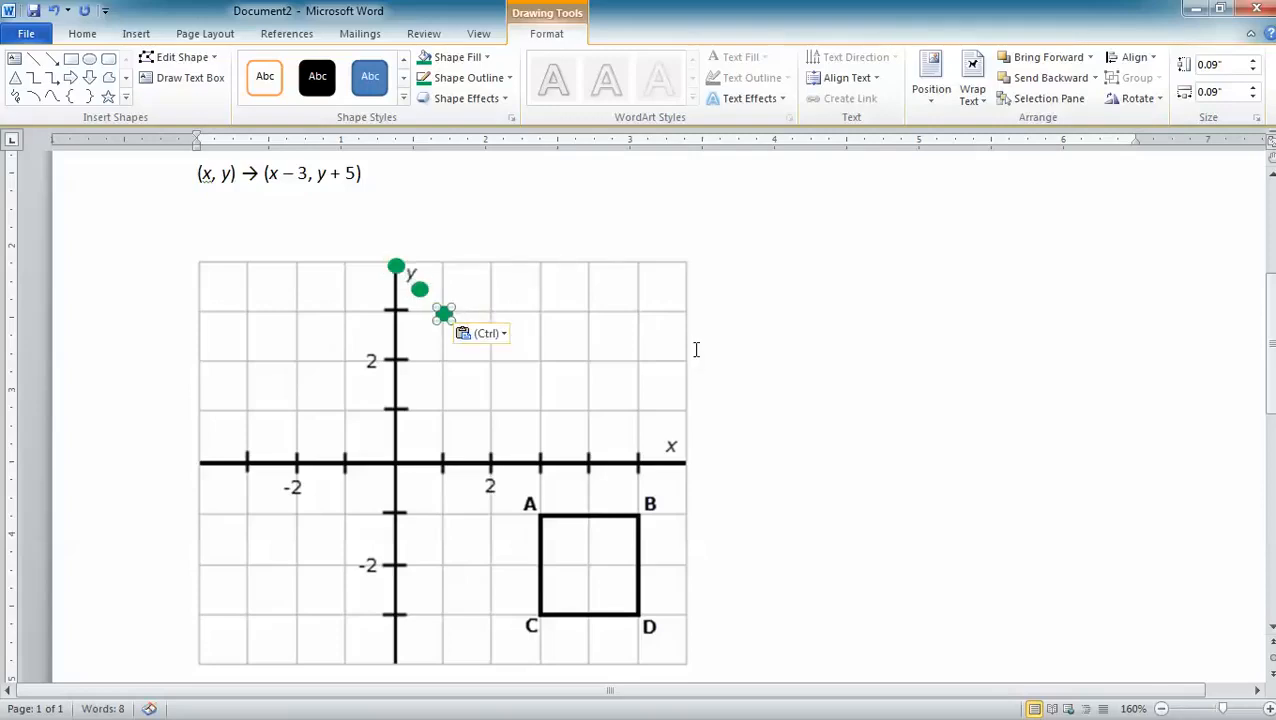
pyautogui.hotkey('ctrl', 'v')
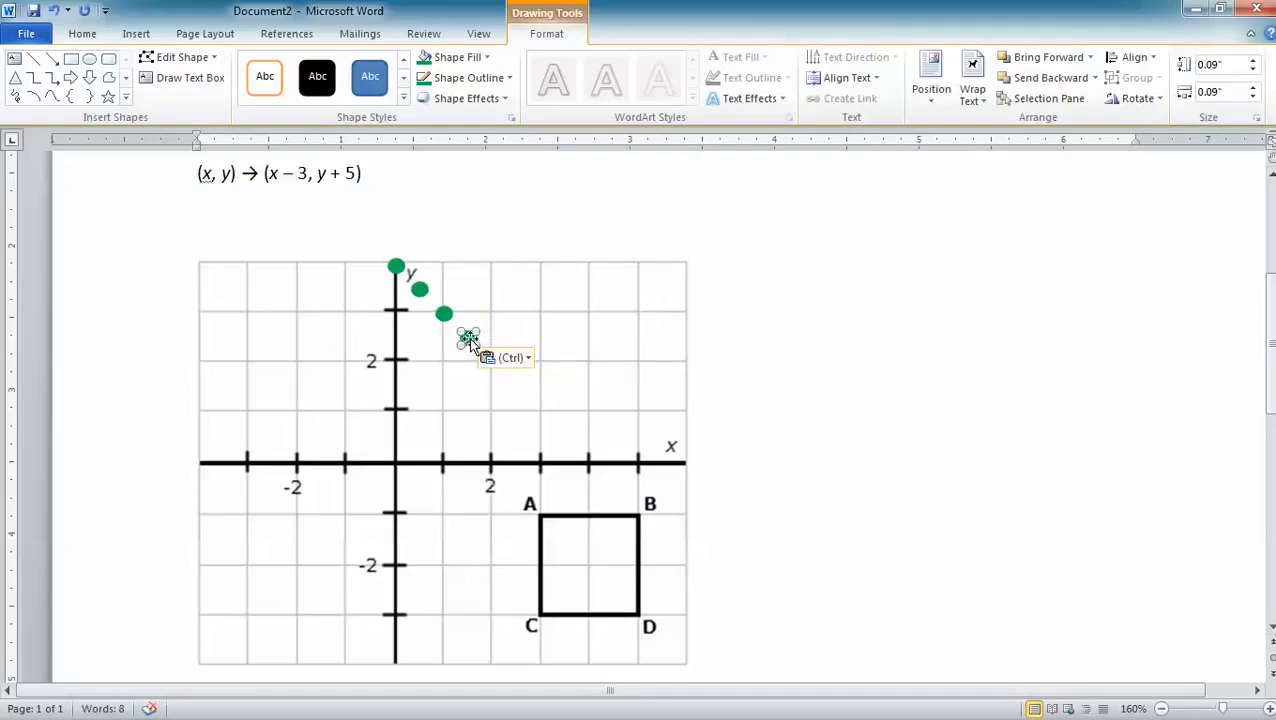
pyautogui.moveTo(468, 338); pyautogui.dragTo(490, 262)
pyautogui.moveTo(444, 316); pyautogui.dragTo(397, 361)
pyautogui.moveTo(419, 288); pyautogui.dragTo(491, 360)
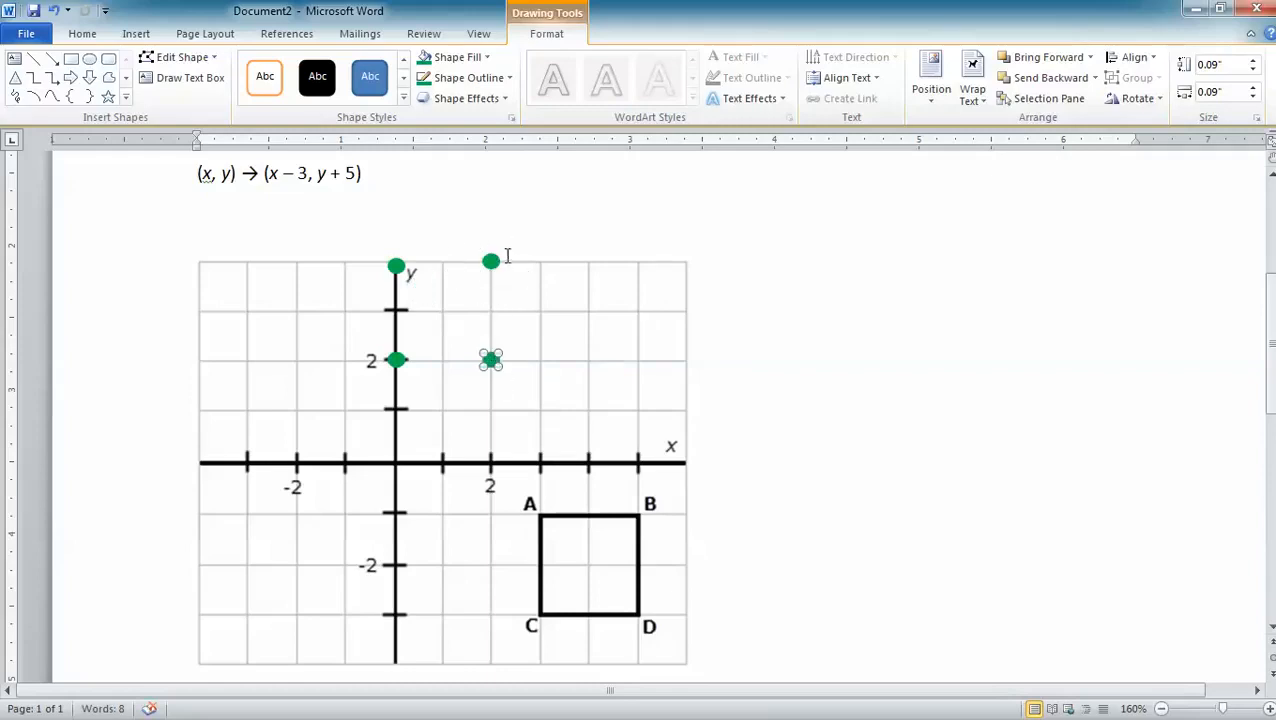
pyautogui.click(598, 210)
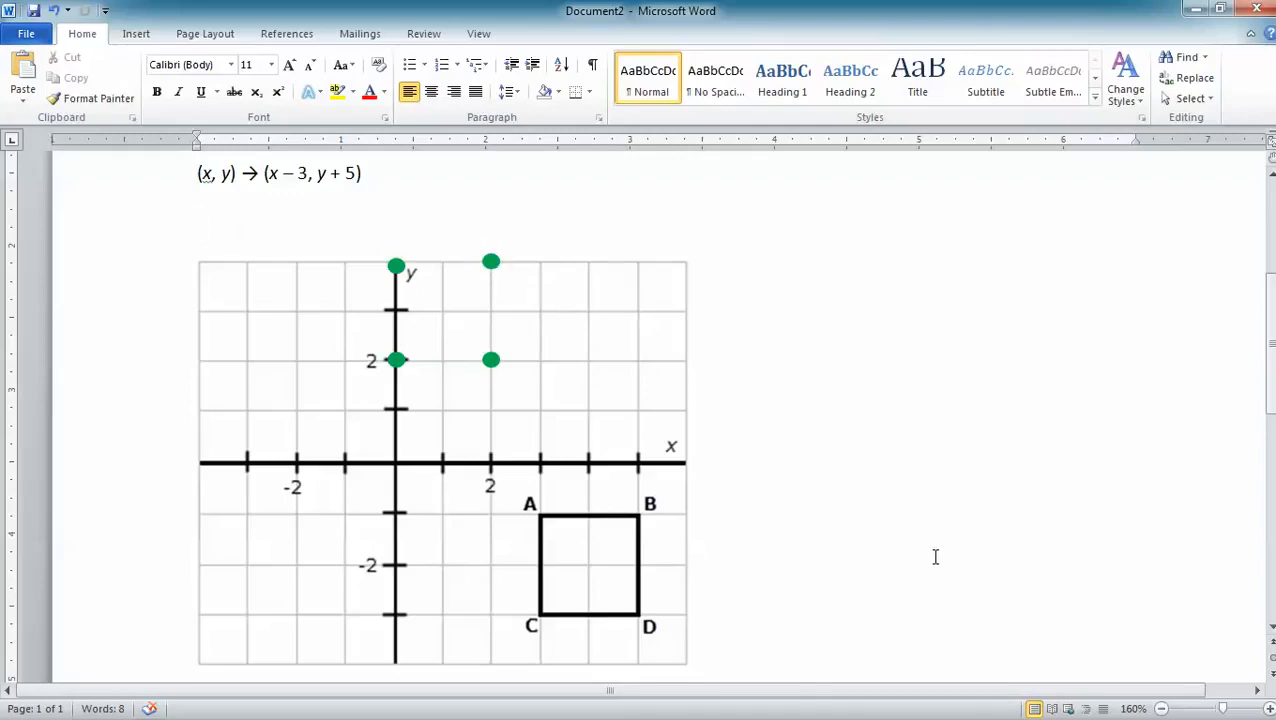
# Fine-tune the positions of the two upper dots so they sit on the grid intersections (0, 4) and (2, 4).
pyautogui.click(1268, 708)
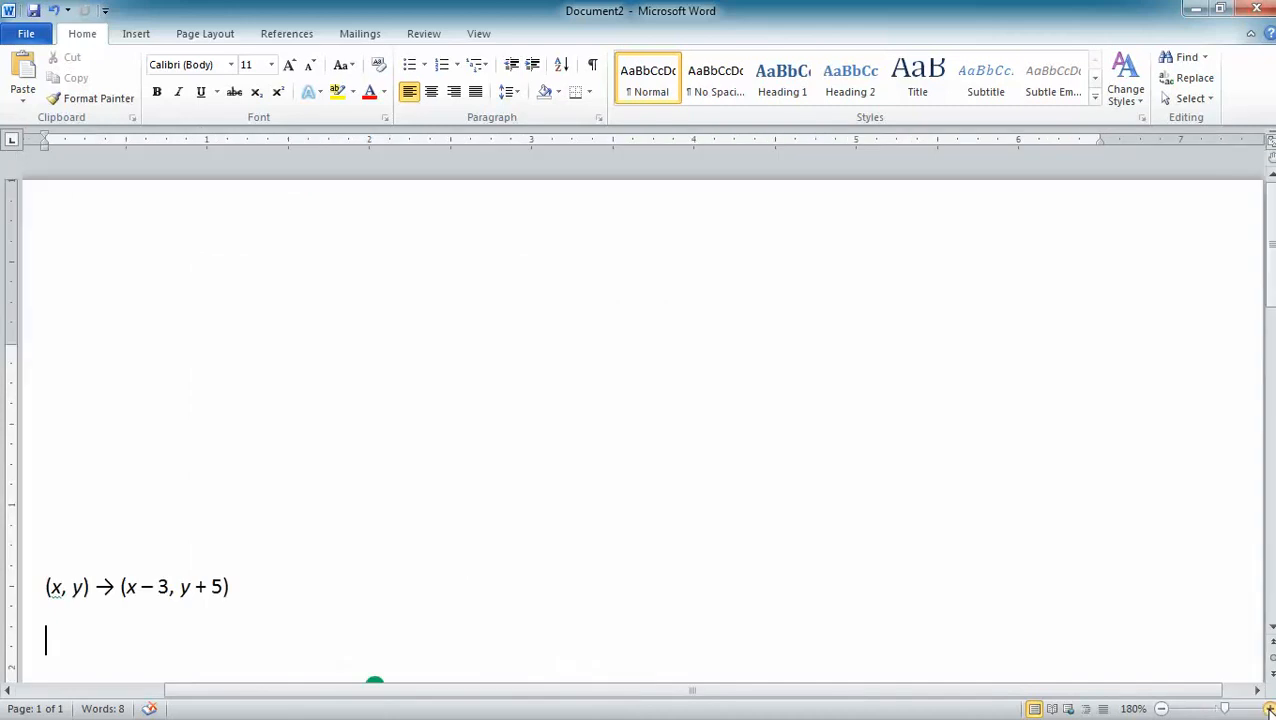
pyautogui.click(1268, 708)
pyautogui.click(1268, 708)
pyautogui.click(1268, 708)
pyautogui.click(1268, 708)
pyautogui.click(1268, 708)
pyautogui.click(1268, 708)
pyautogui.click(1268, 708)
pyautogui.click(1268, 708)
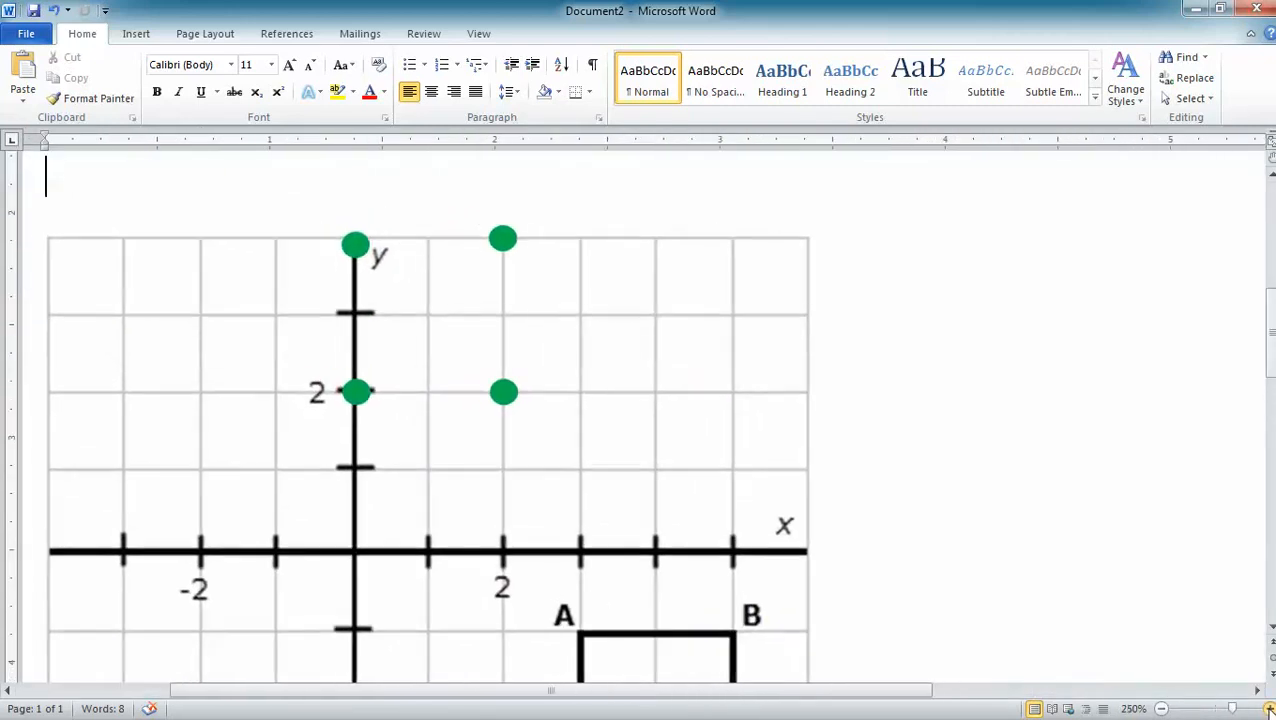
pyautogui.click(1268, 708)
pyautogui.click(1268, 708)
pyautogui.click(1268, 708)
pyautogui.click(1268, 708)
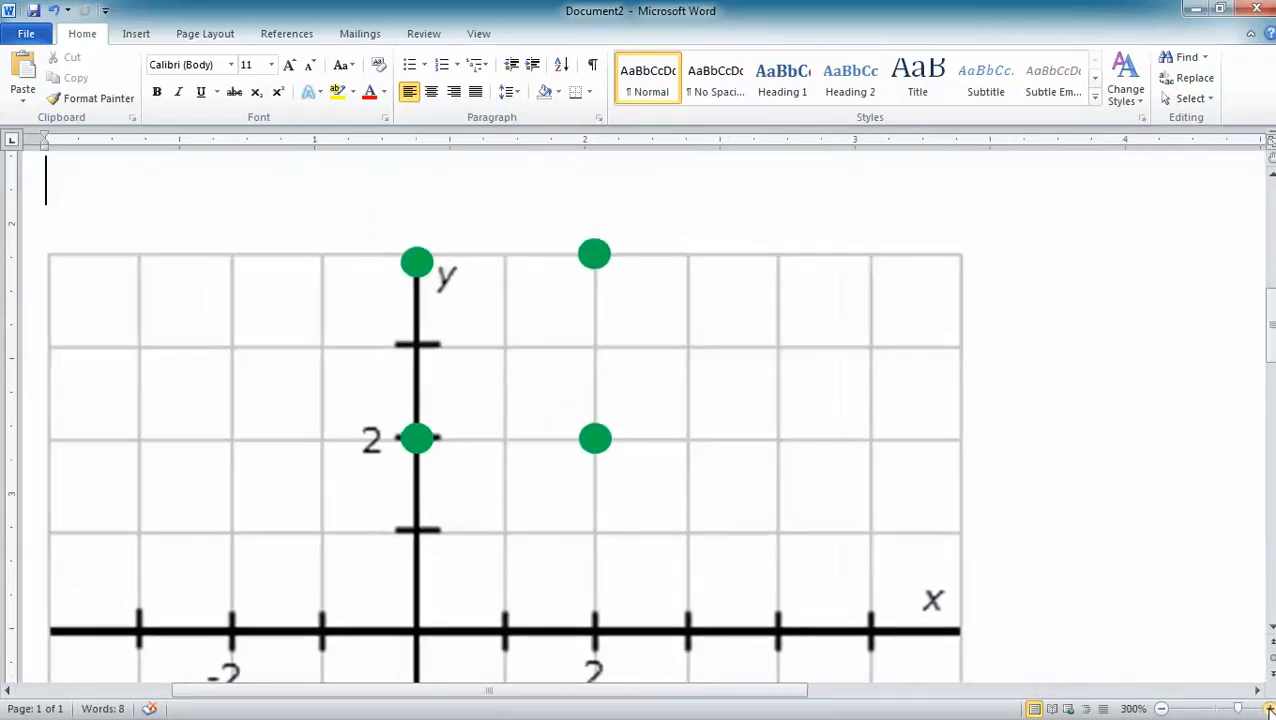
pyautogui.click(592, 258)
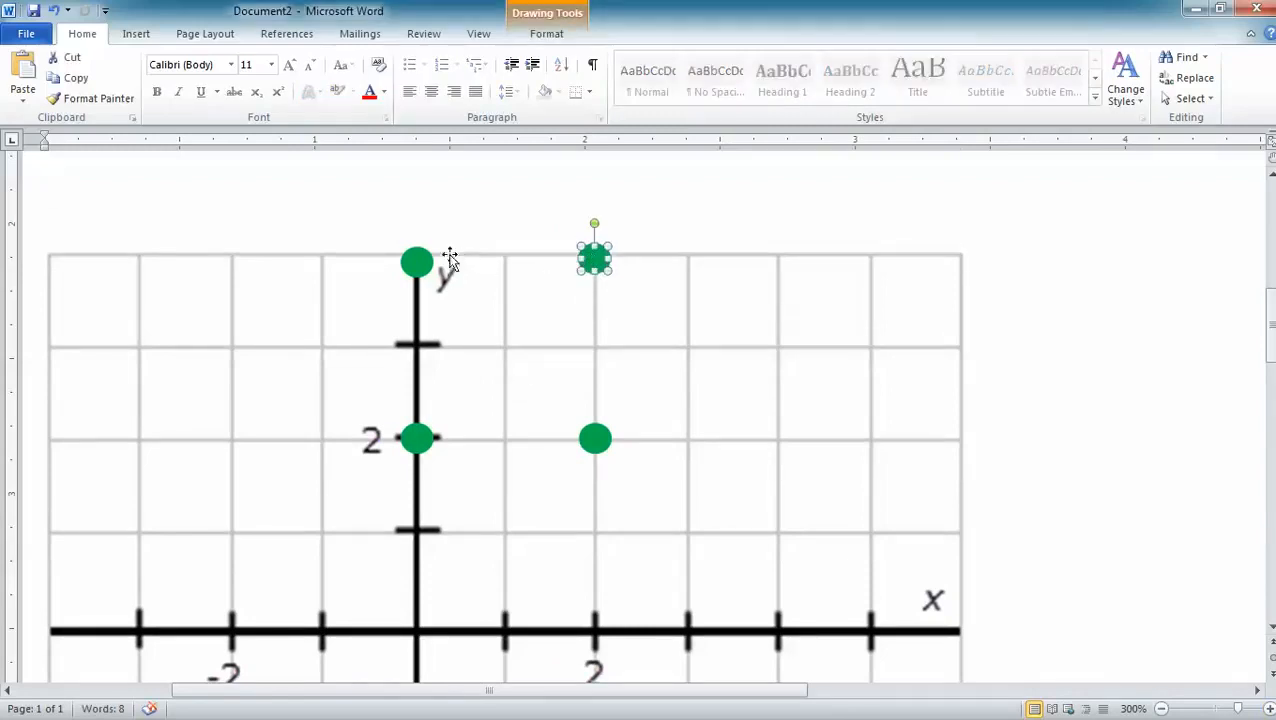
pyautogui.click(417, 262)
pyautogui.moveTo(417, 262); pyautogui.dragTo(418, 251)
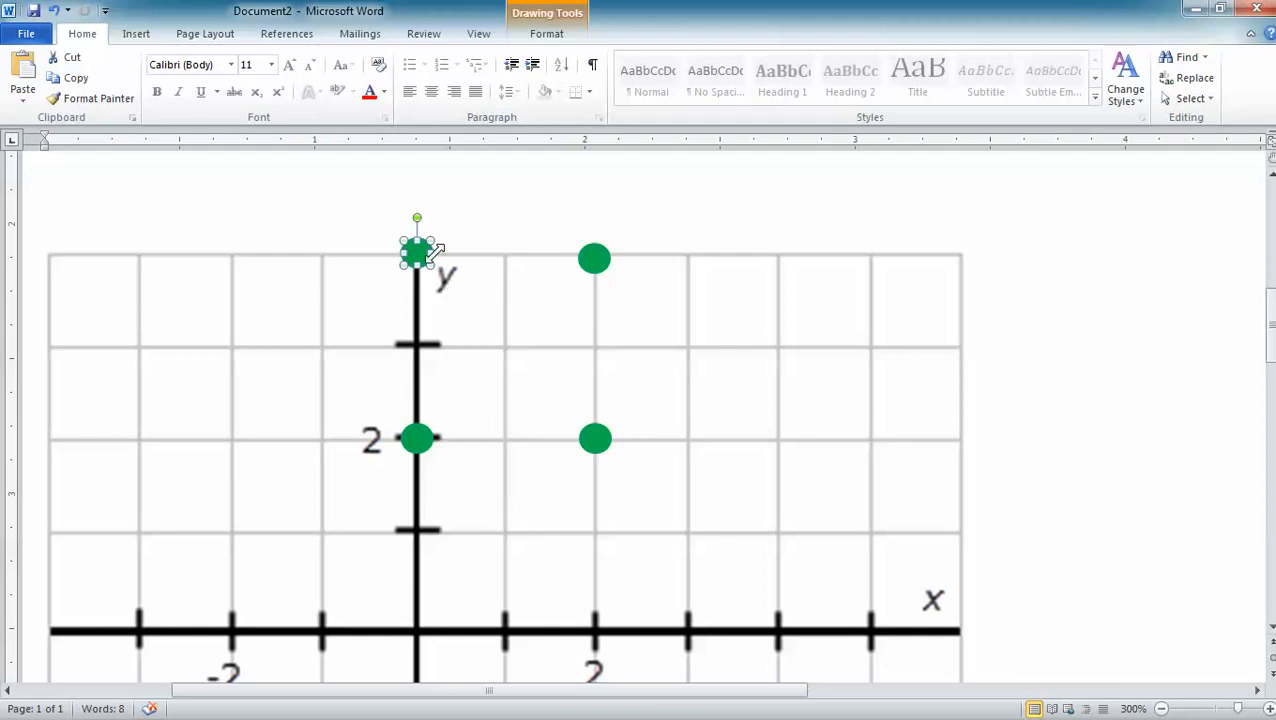
pyautogui.click(366, 180)
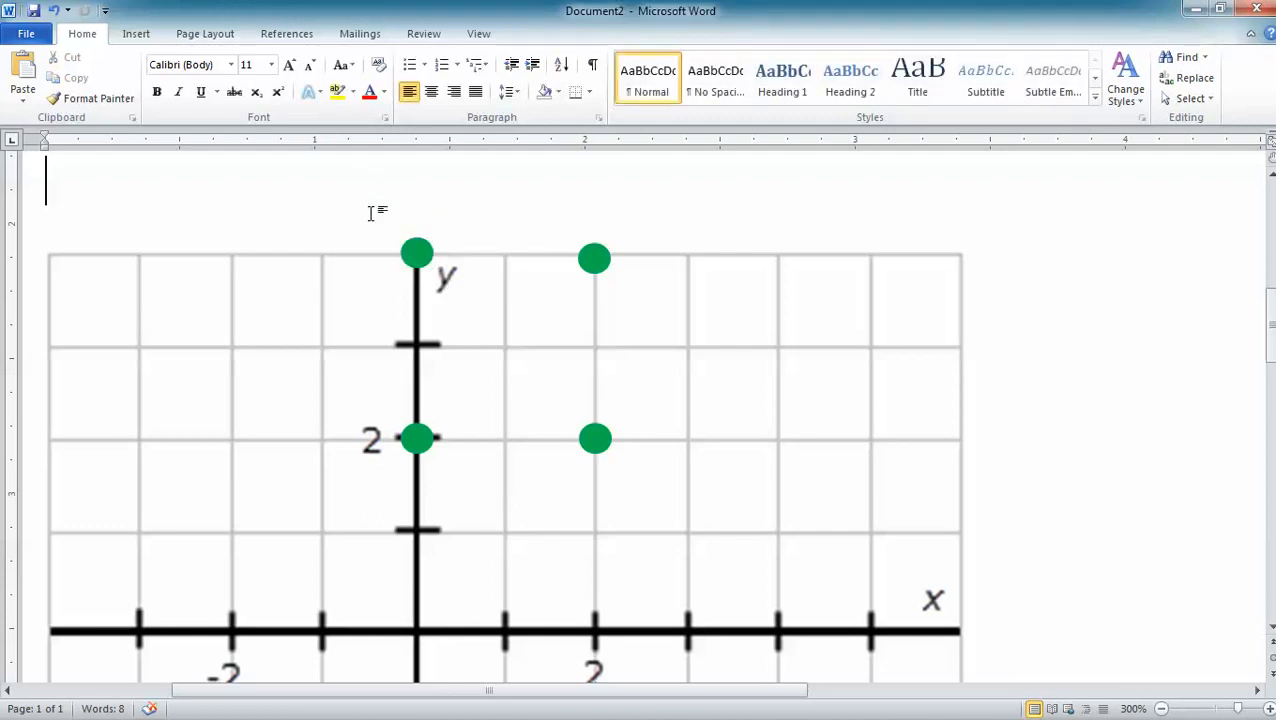
# Draw a straight horizontal line about 0.65" long connecting the dots at (0, 4) and (2, 4).
pyautogui.click(135, 34)
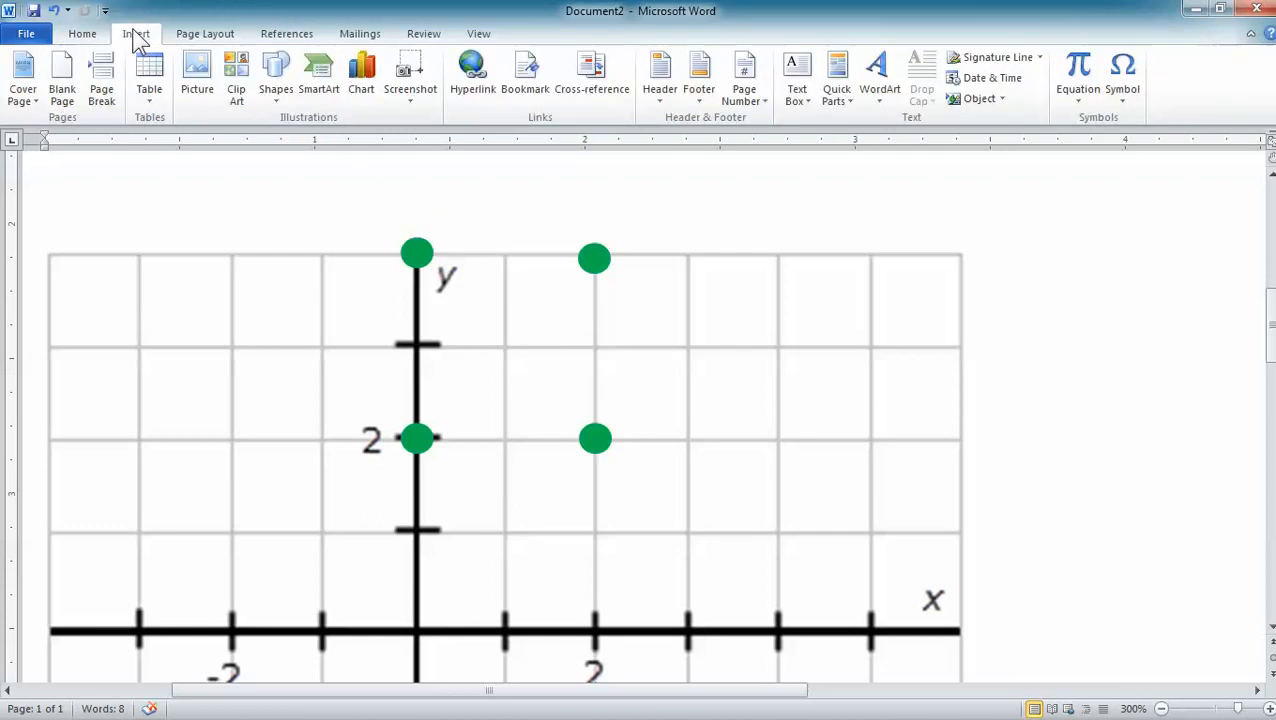
pyautogui.click(278, 80)
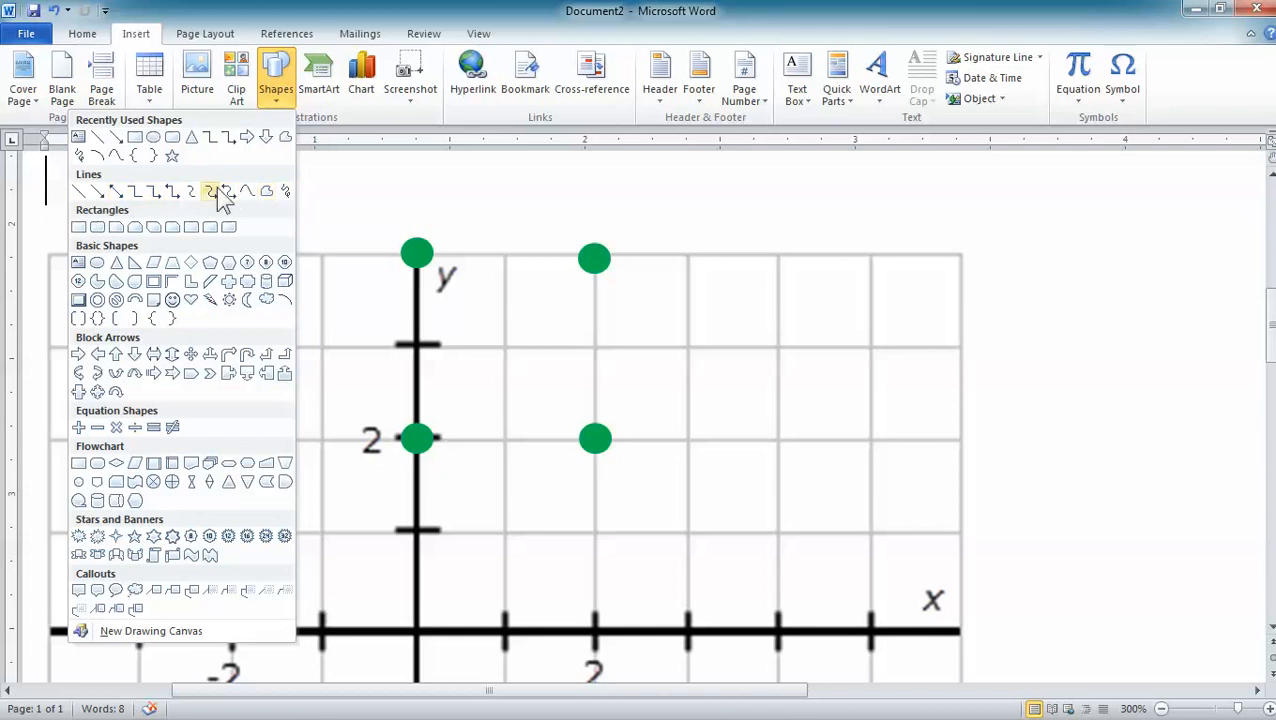
pyautogui.click(80, 193)
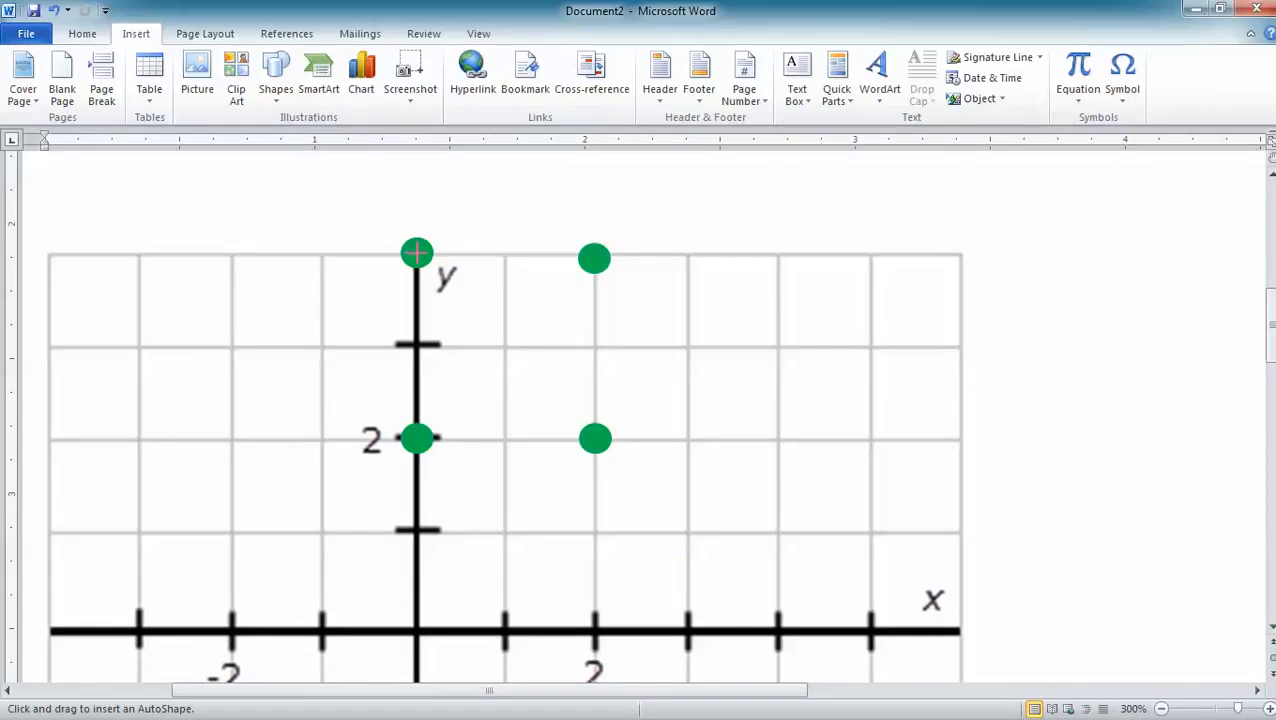
pyautogui.moveTo(417, 252); pyautogui.dragTo(594, 256)
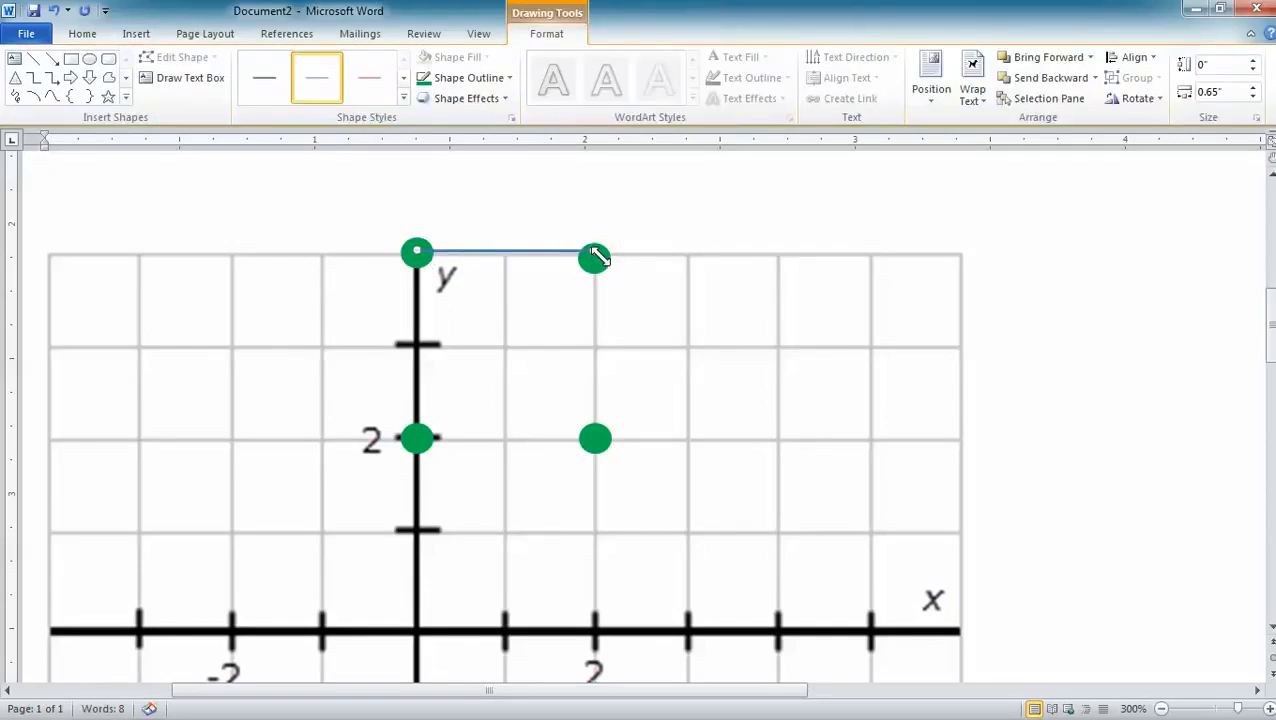
# Give the line between (0, 4) and (2, 4) a green 3 pt outline and align it with the two dots.
pyautogui.click(509, 77)
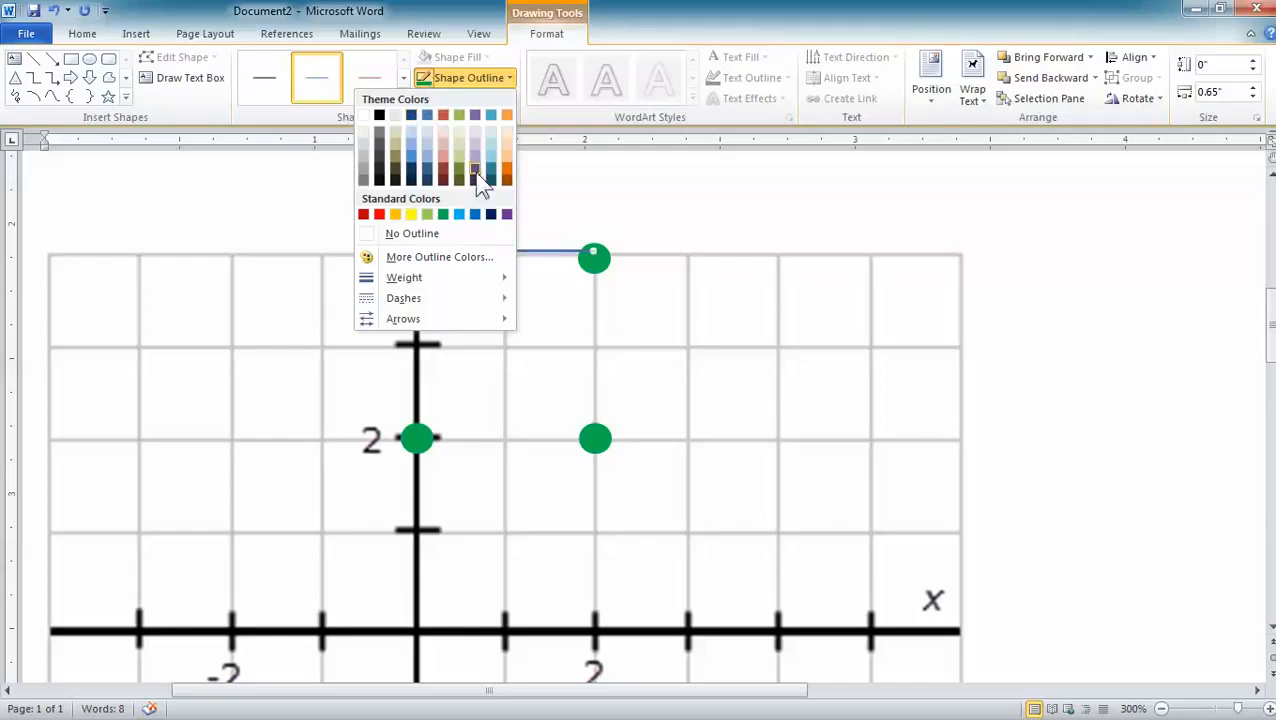
pyautogui.click(443, 214)
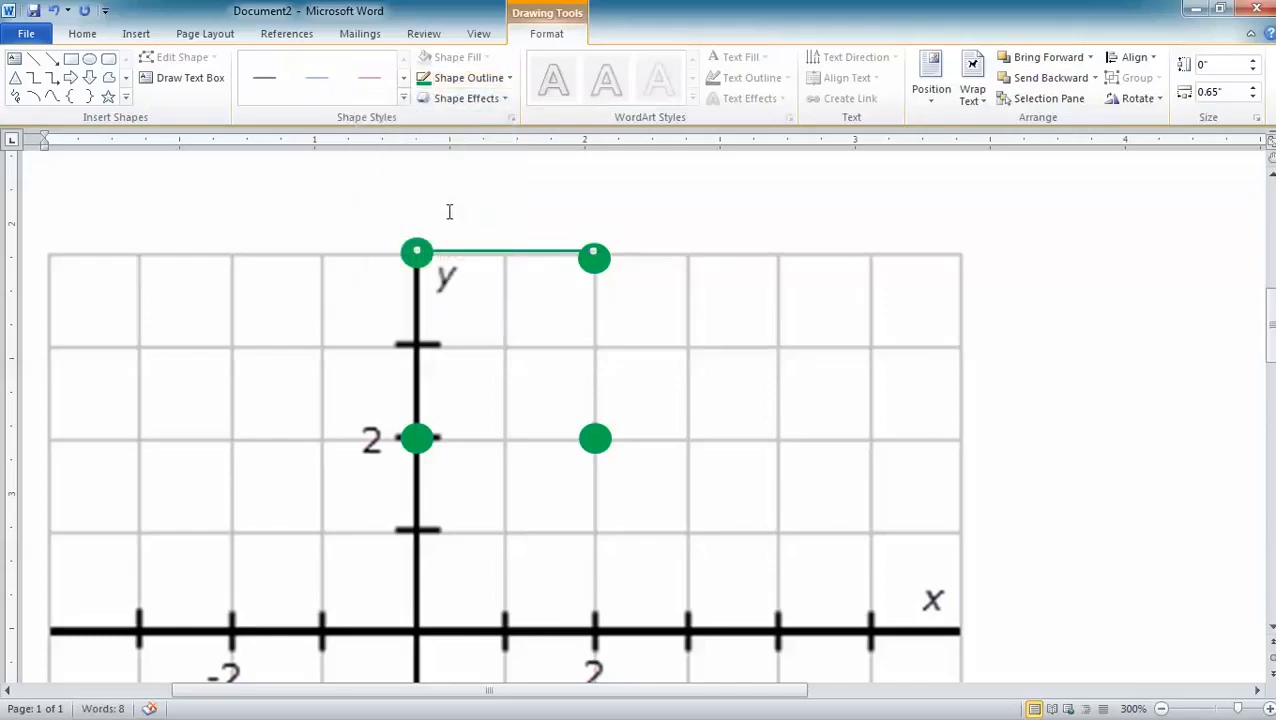
pyautogui.click(510, 79)
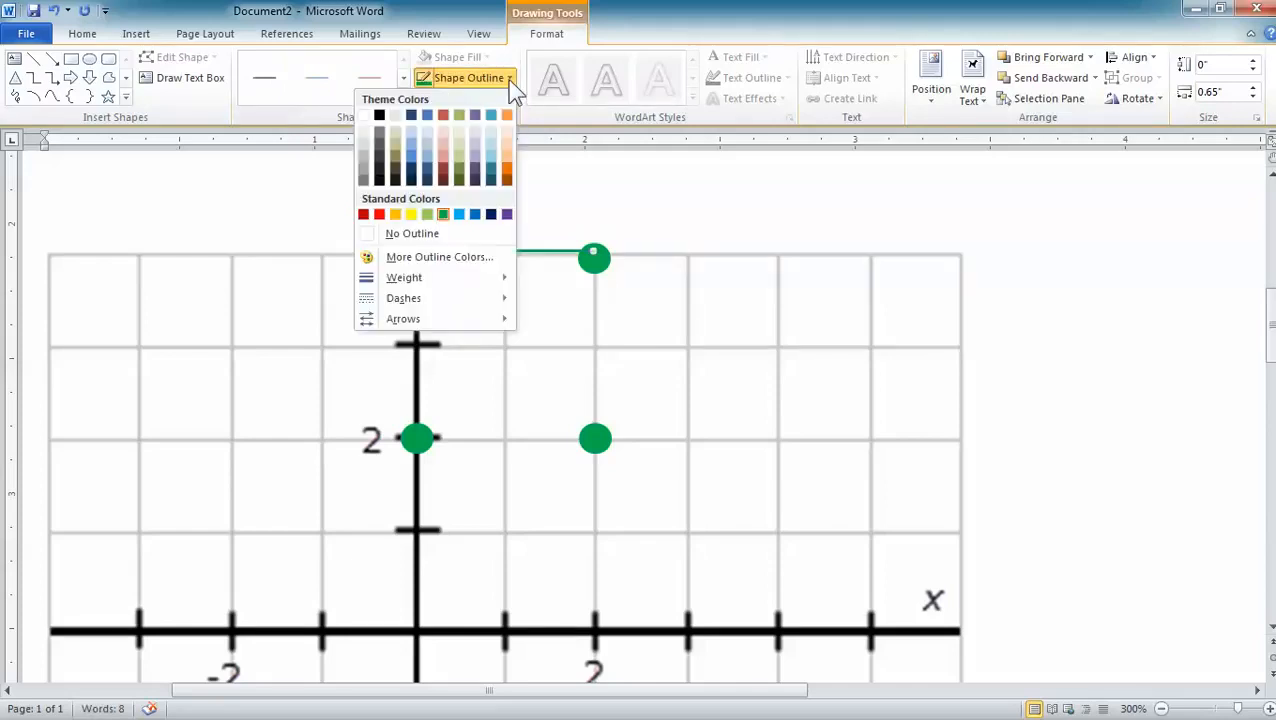
pyautogui.moveTo(449, 287)
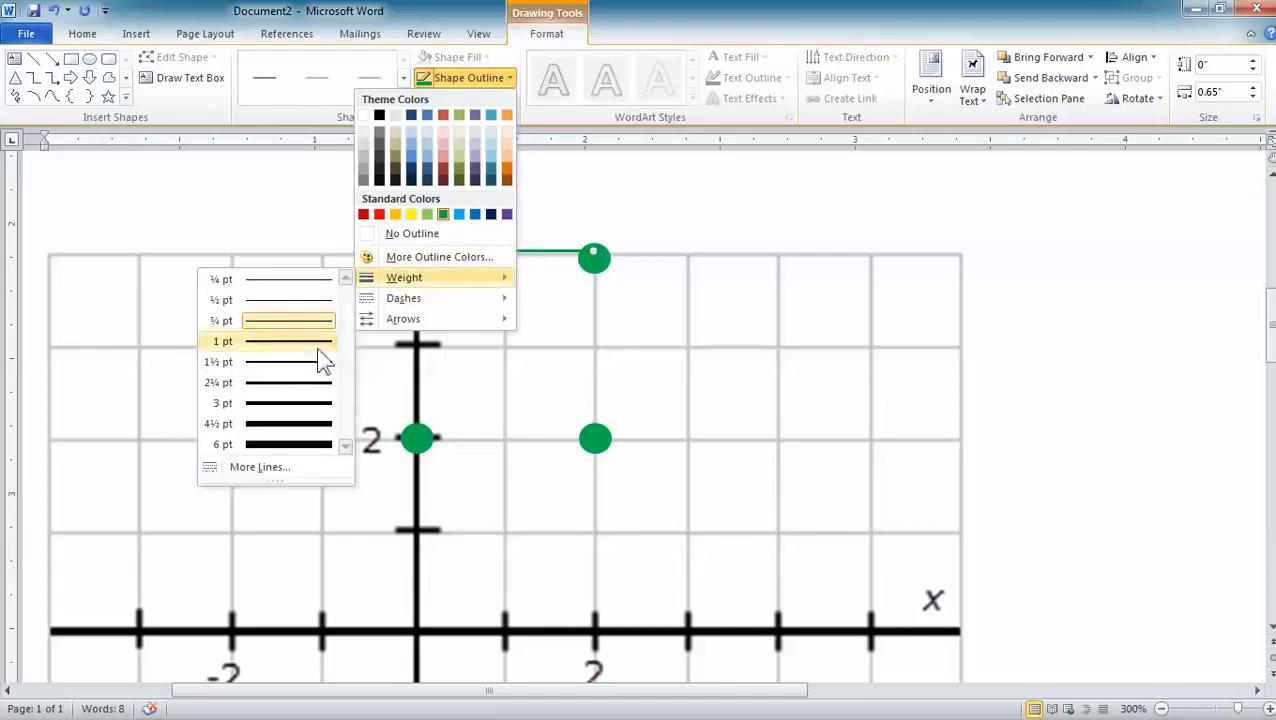
pyautogui.click(300, 403)
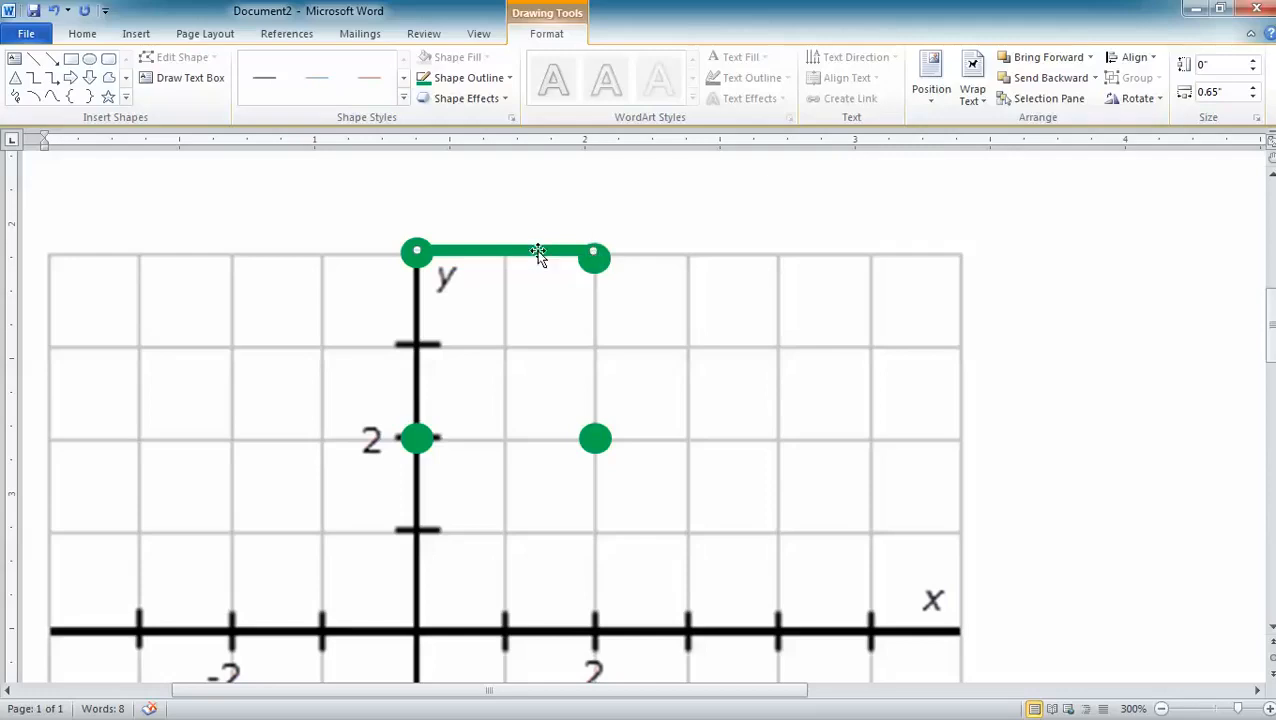
pyautogui.moveTo(528, 252)
pyautogui.mouseDown()
pyautogui.moveTo(616, 194)
pyautogui.moveTo(692, 199)
pyautogui.moveTo(678, 196)
pyautogui.moveTo(721, 222)
pyautogui.moveTo(618, 199)
pyautogui.moveTo(543, 256)
pyautogui.mouseUp()
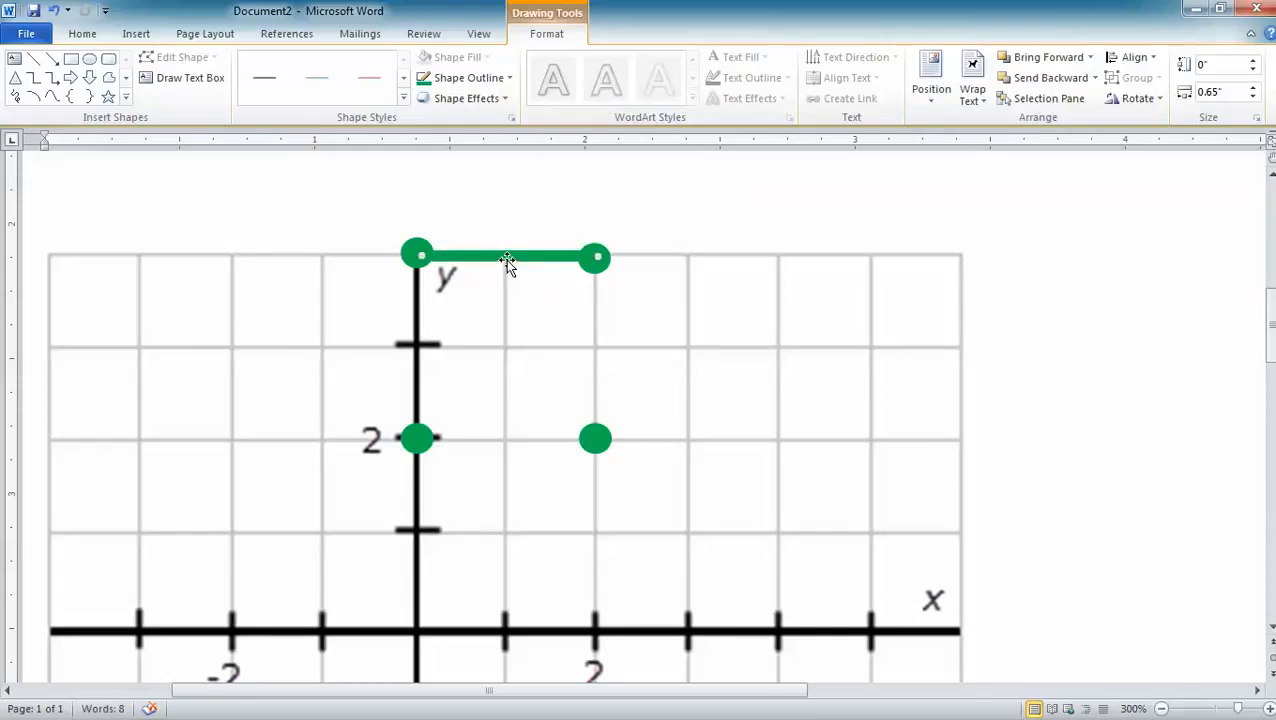
# Paste a copy of the green horizontal line and place it between the dots at (0, 2) and (2, 2).
pyautogui.click(726, 210)
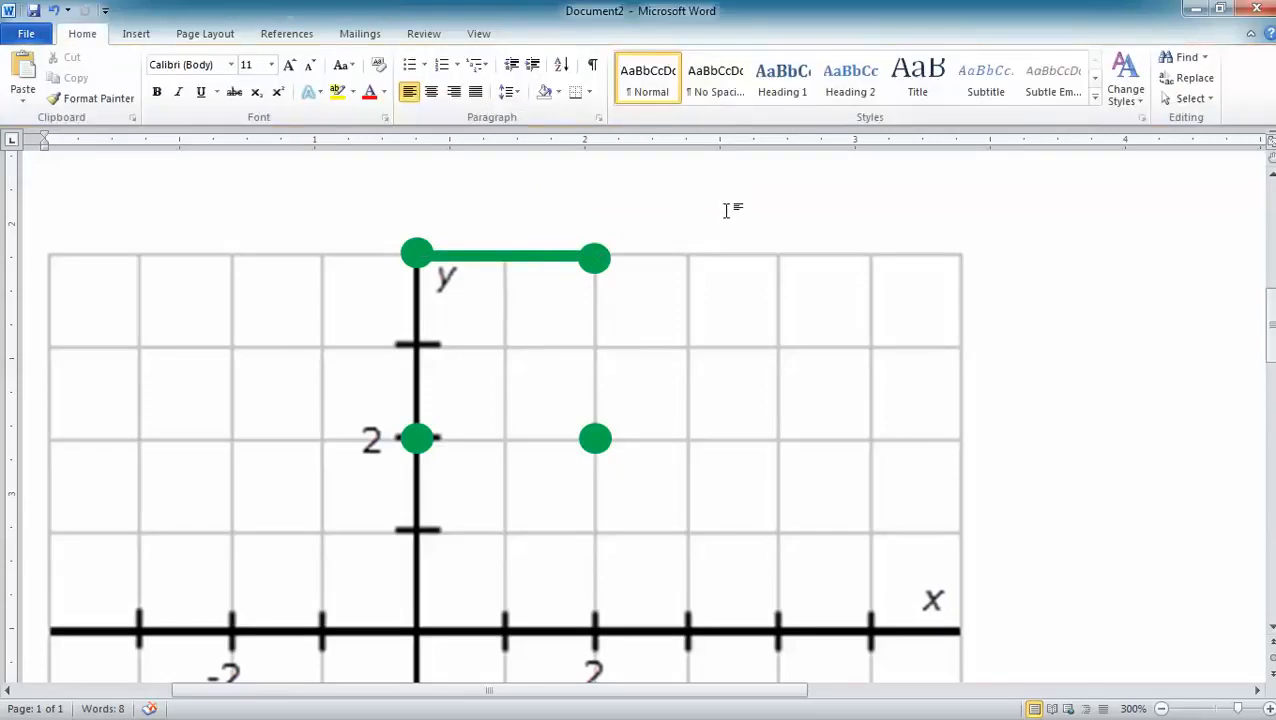
pyautogui.hotkey('ctrl', 'v')
pyautogui.moveTo(544, 300); pyautogui.dragTo(493, 437)
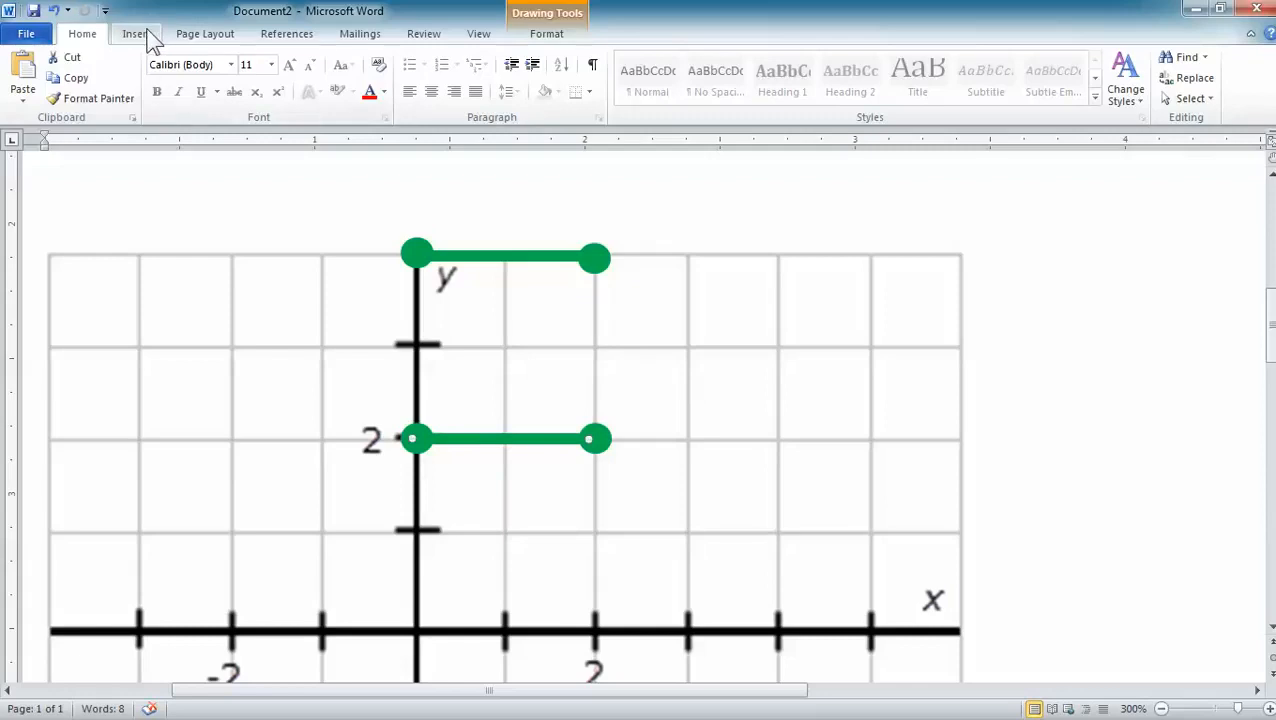
# Draw a straight vertical line about 0.71" long connecting the dots at (0, 4) and (0, 2).
pyautogui.click(549, 34)
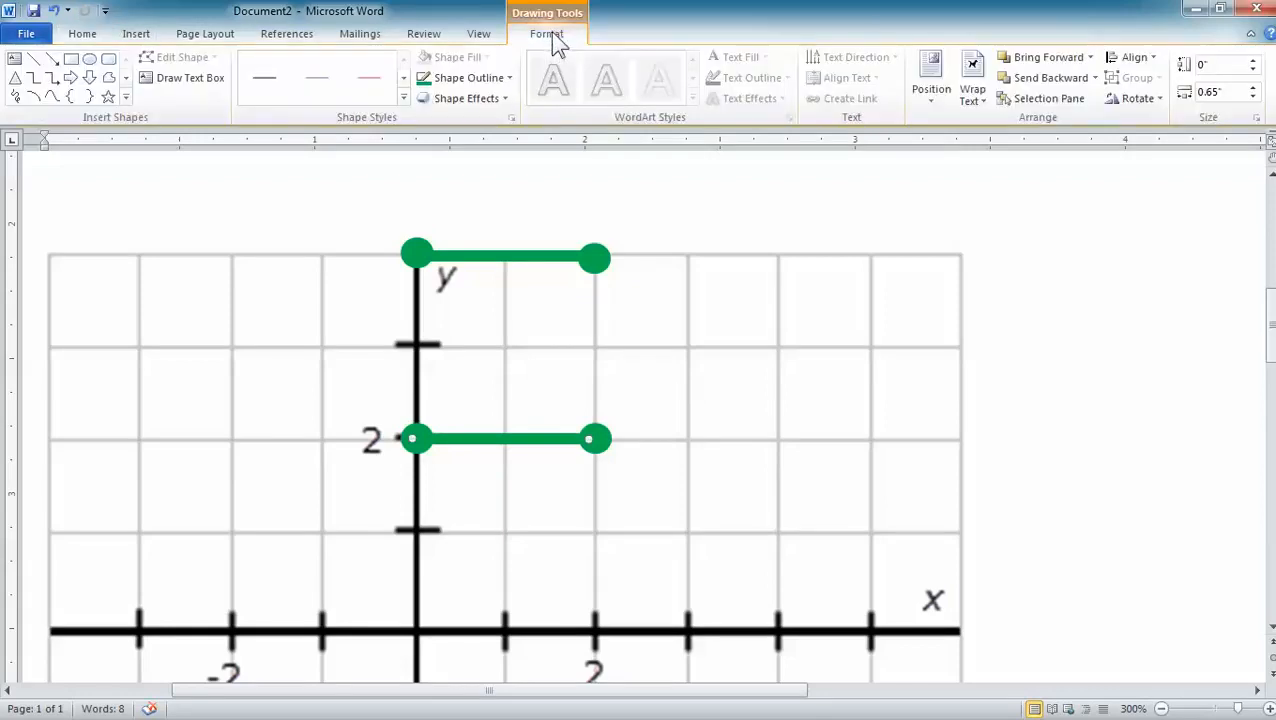
pyautogui.click(33, 59)
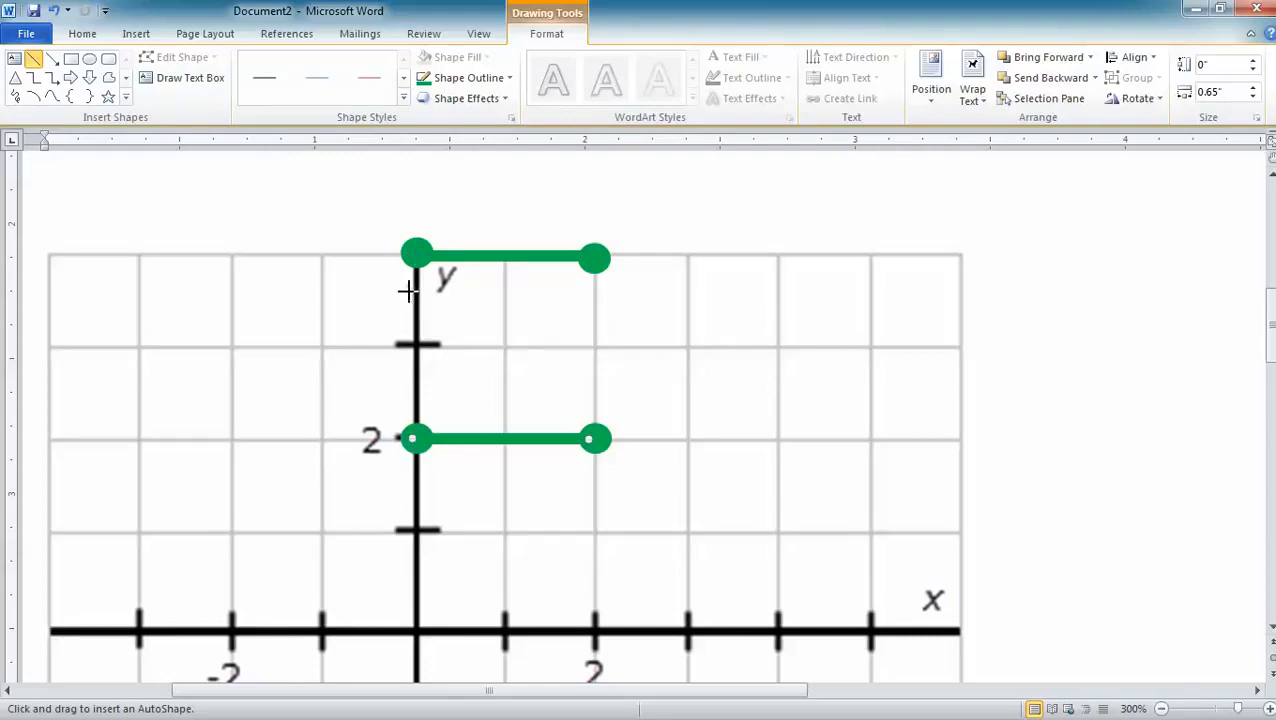
pyautogui.click(416, 253)
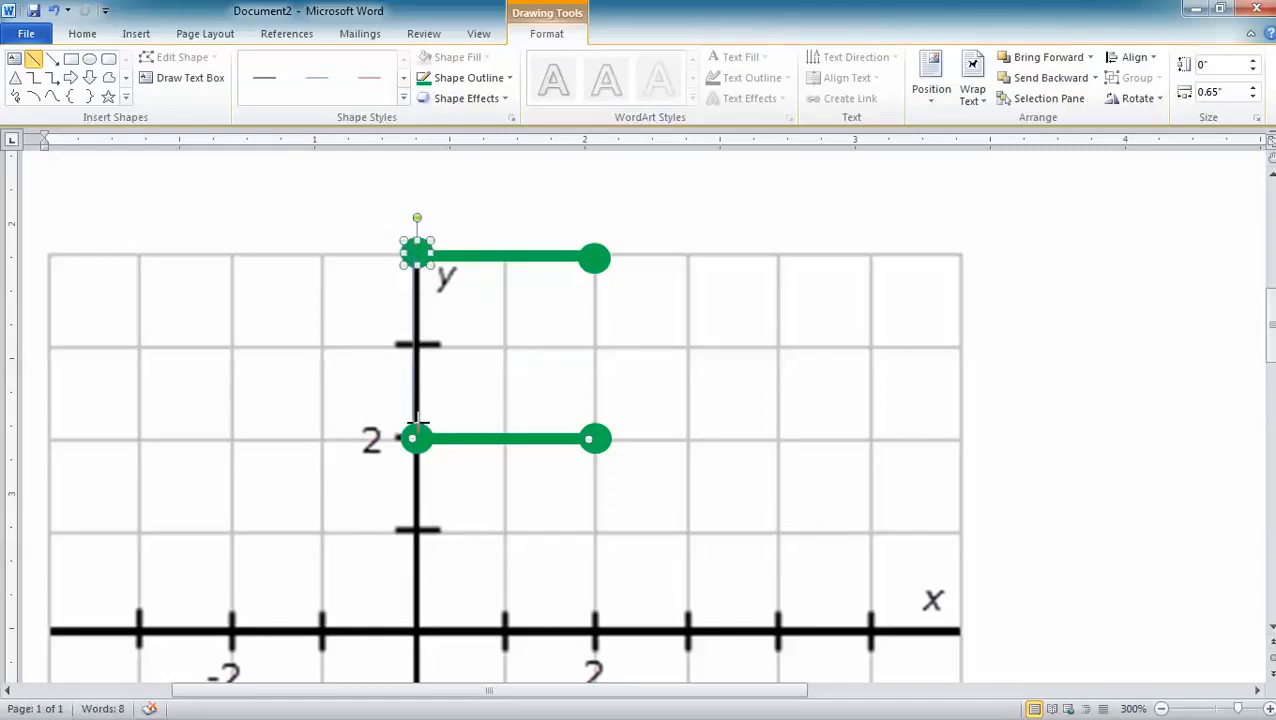
pyautogui.moveTo(419, 442); pyautogui.dragTo(419, 445)
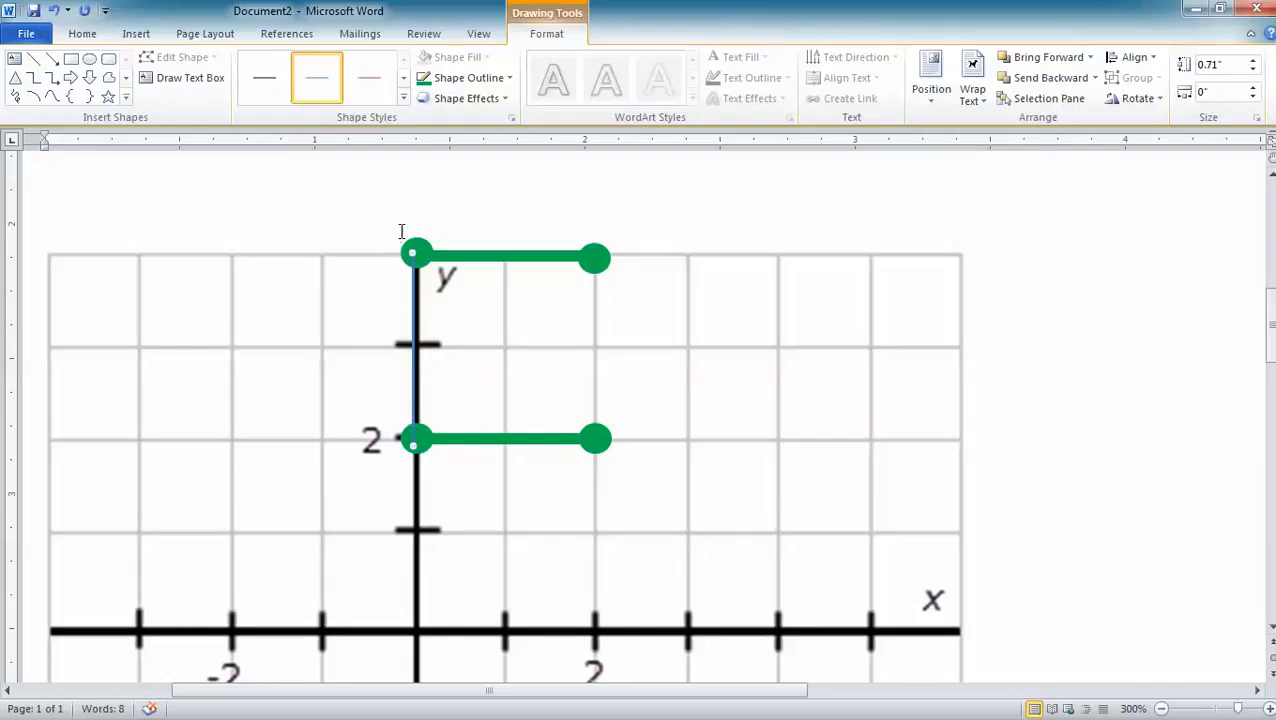
# Give the vertical line on the y-axis a green 2¼ pt outline and align it with its two dots.
pyautogui.click(423, 79)
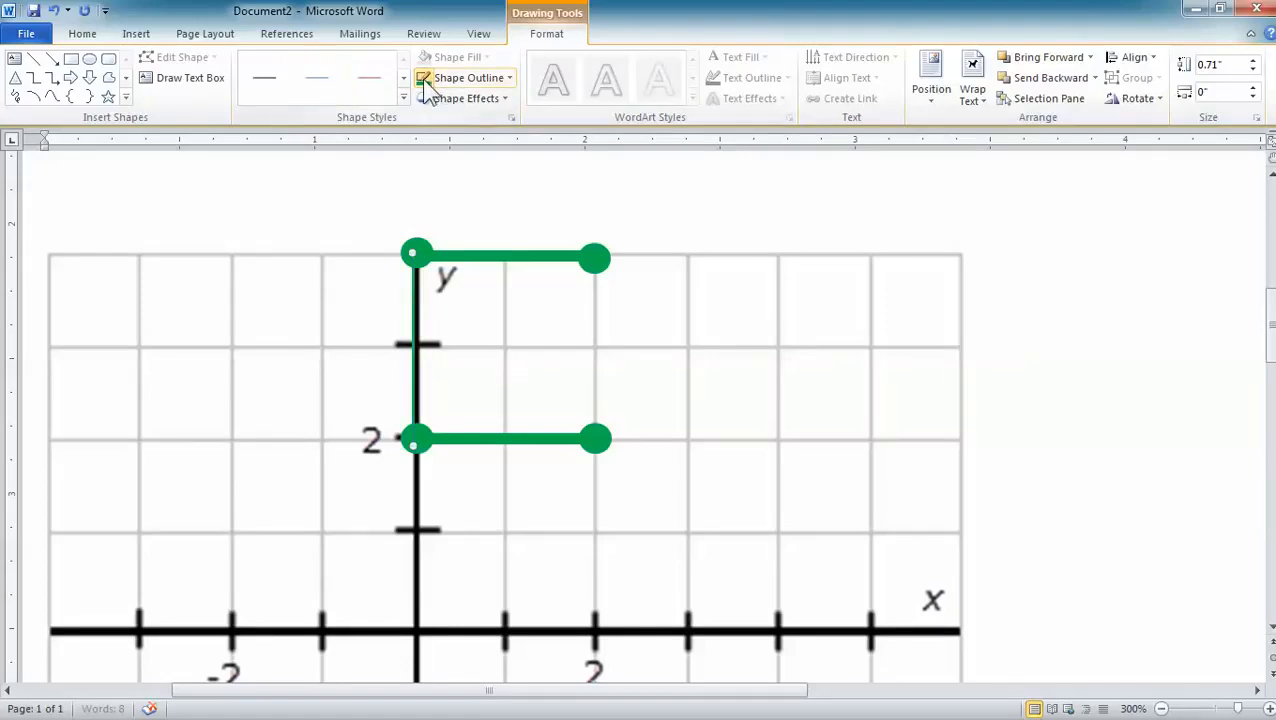
pyautogui.click(507, 79)
pyautogui.moveTo(414, 273)
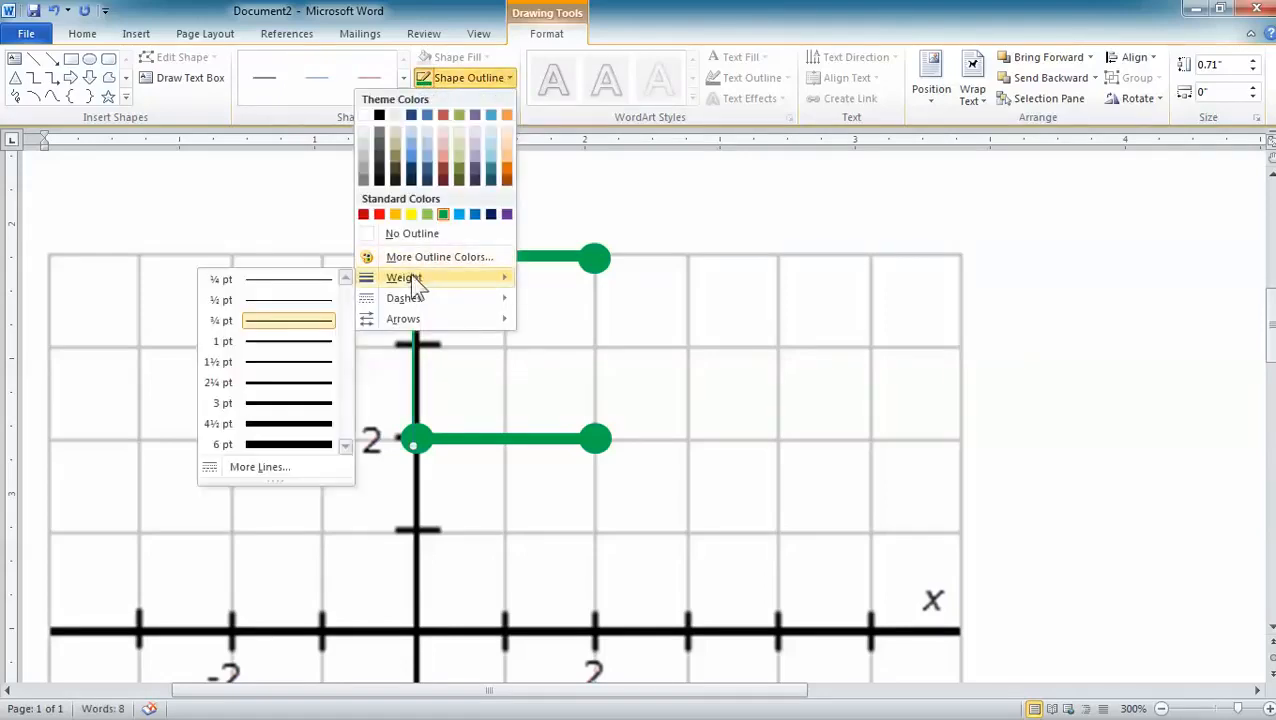
pyautogui.click(311, 390)
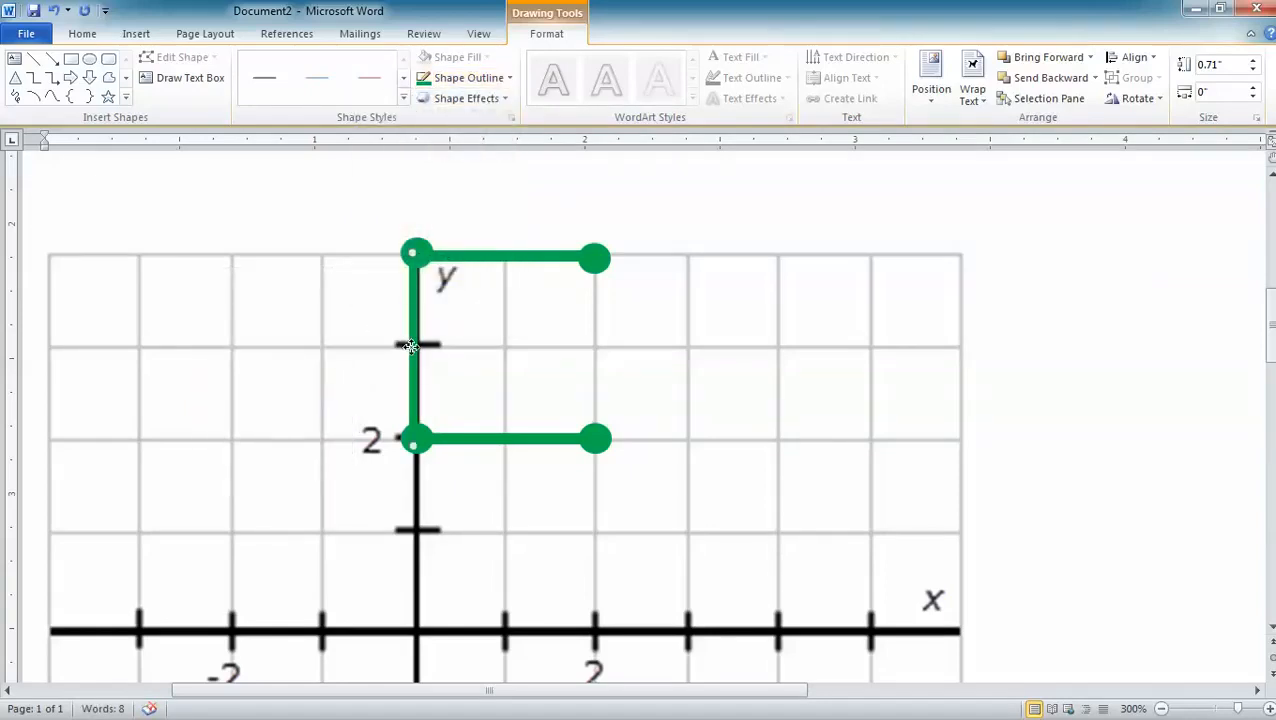
pyautogui.moveTo(414, 348); pyautogui.dragTo(415, 348)
# Paste a copy of the green vertical line and place it between the dots at (2, 4) and (2, 2).
pyautogui.click(342, 351)
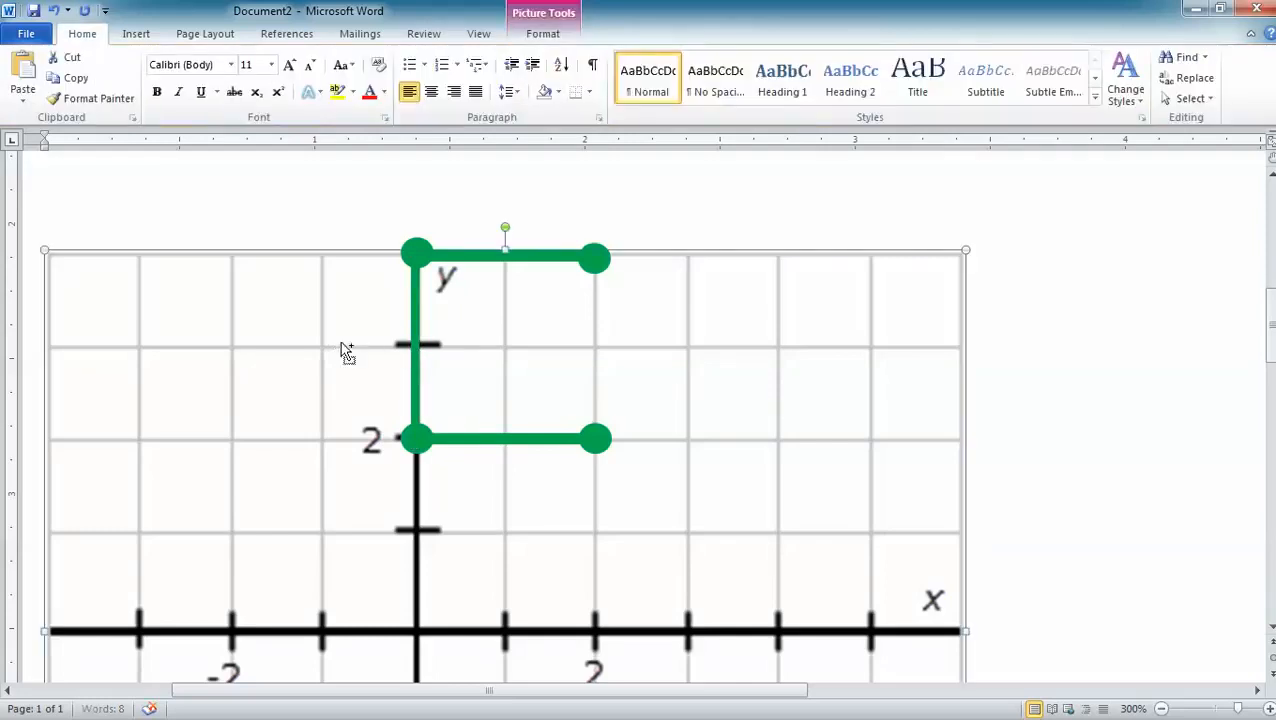
pyautogui.hotkey('ctrl', 'v')
pyautogui.moveTo(458, 362); pyautogui.dragTo(595, 318)
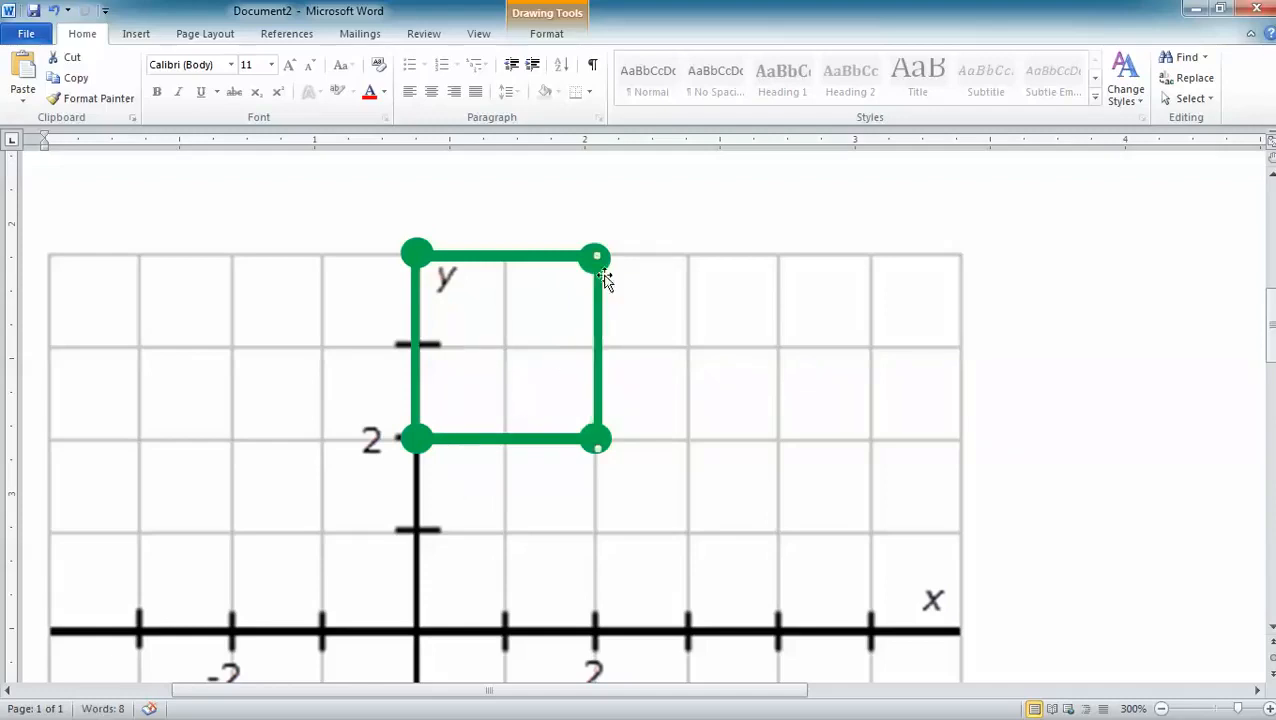
pyautogui.click(612, 208)
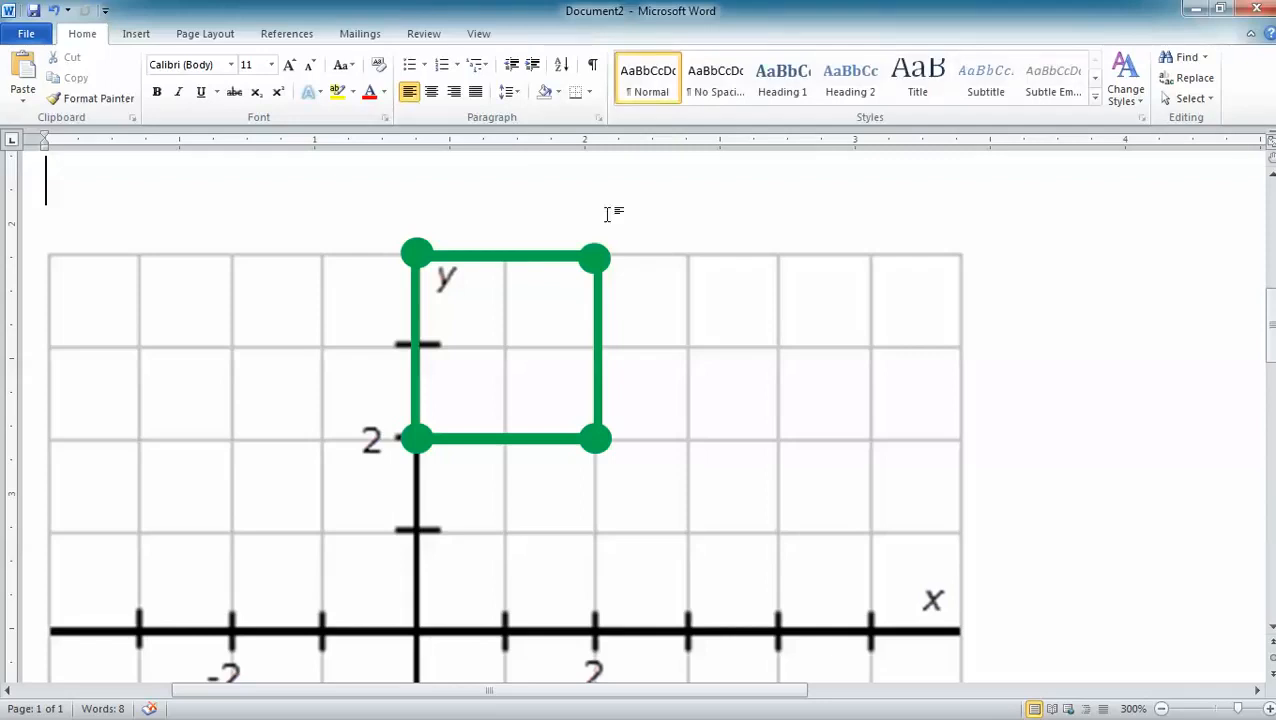
# Nudge the green dot at (2, 4) so it sits on the corner where the horizontal and vertical lines meet.
pyautogui.click(478, 34)
pyautogui.click(469, 98)
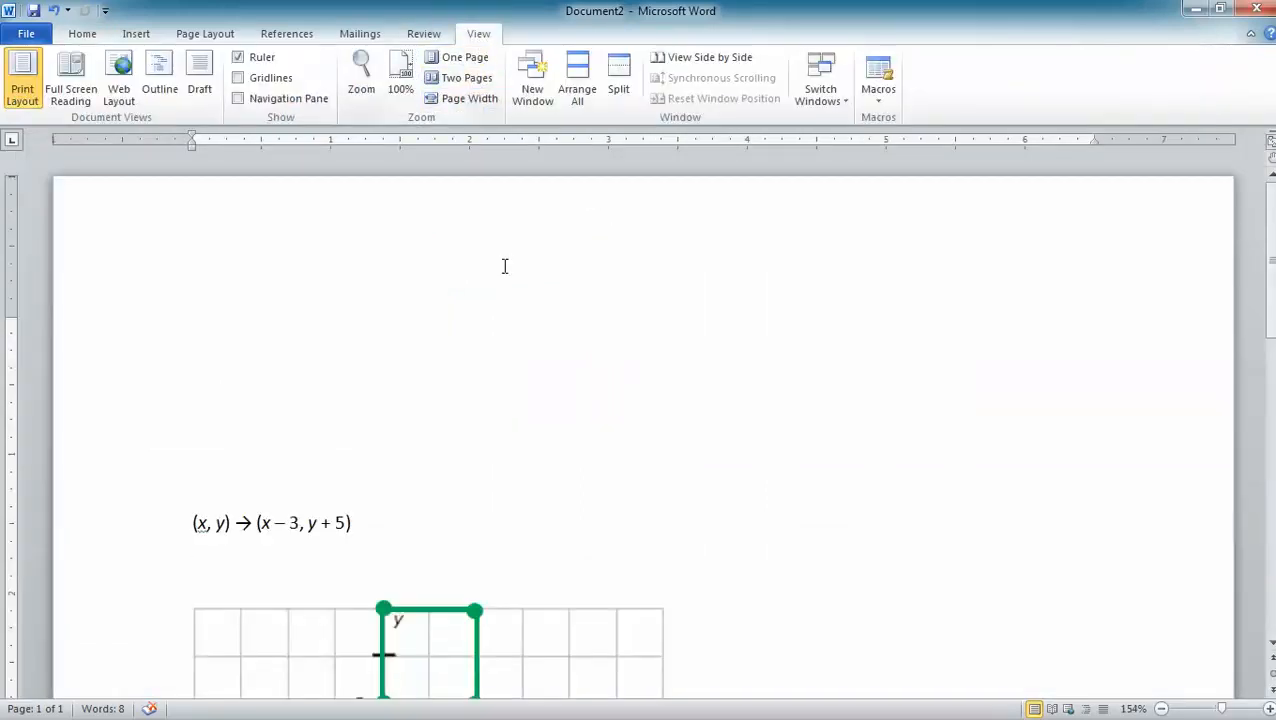
pyautogui.scroll(-4, 565, 403)
pyautogui.scroll(-3, 564, 406)
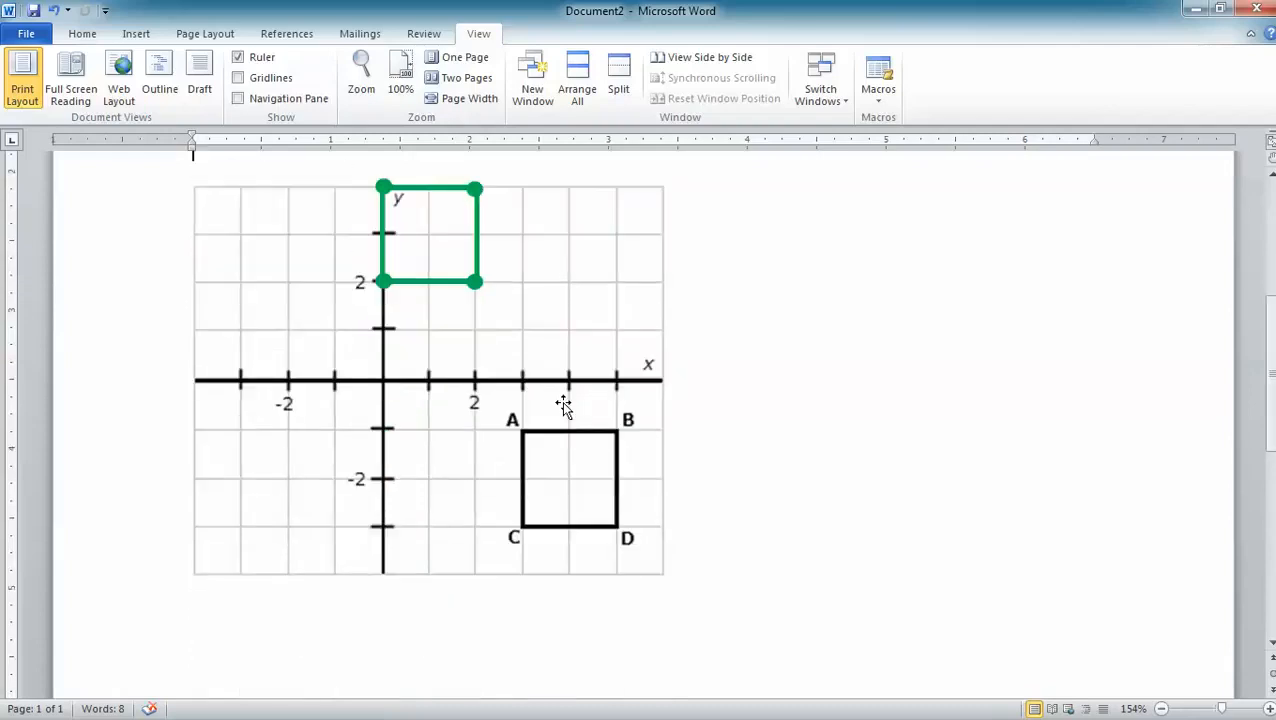
pyautogui.scroll(2, 564, 406)
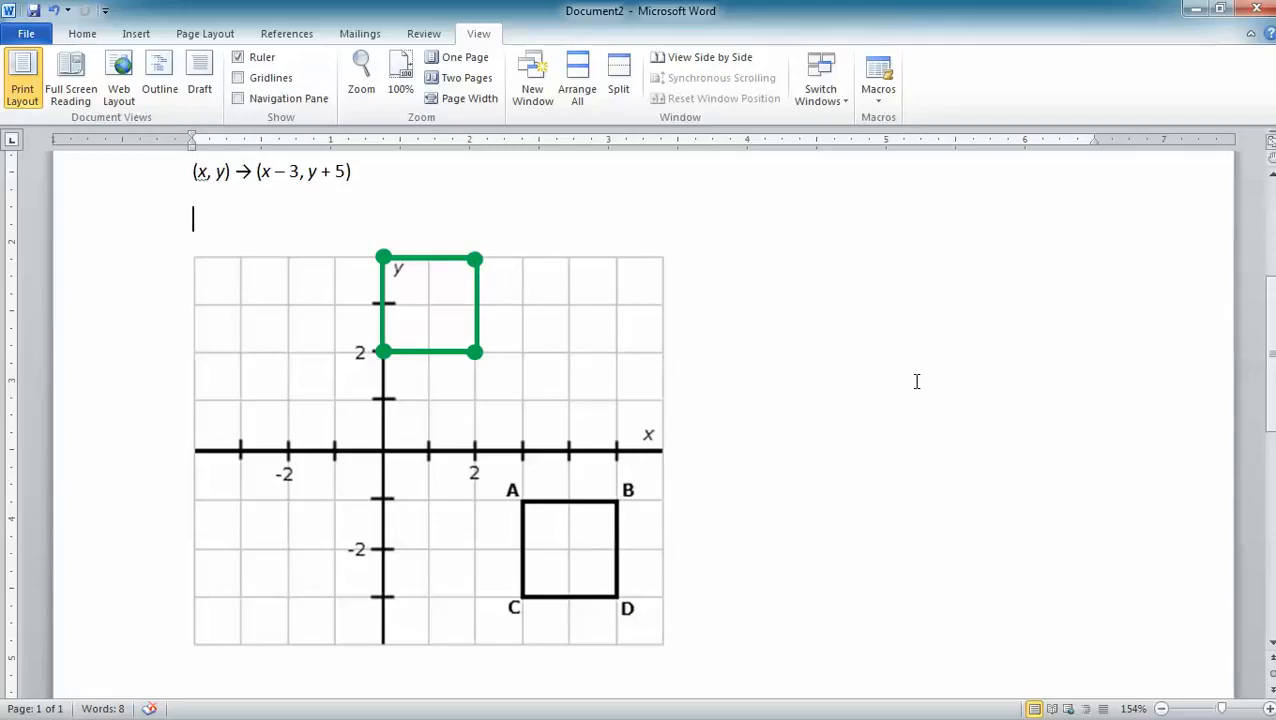
pyautogui.click(477, 260)
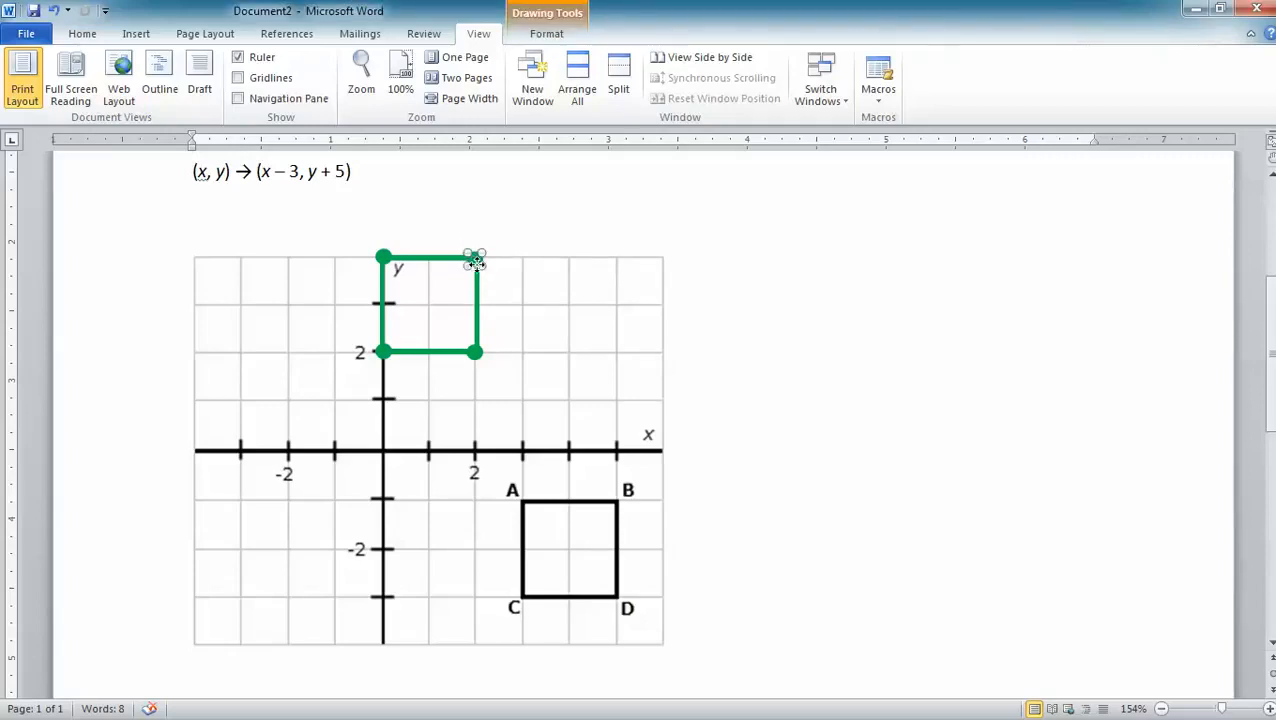
pyautogui.moveTo(478, 262); pyautogui.dragTo(567, 259)
pyautogui.moveTo(478, 258); pyautogui.dragTo(478, 259)
pyautogui.click(817, 447)
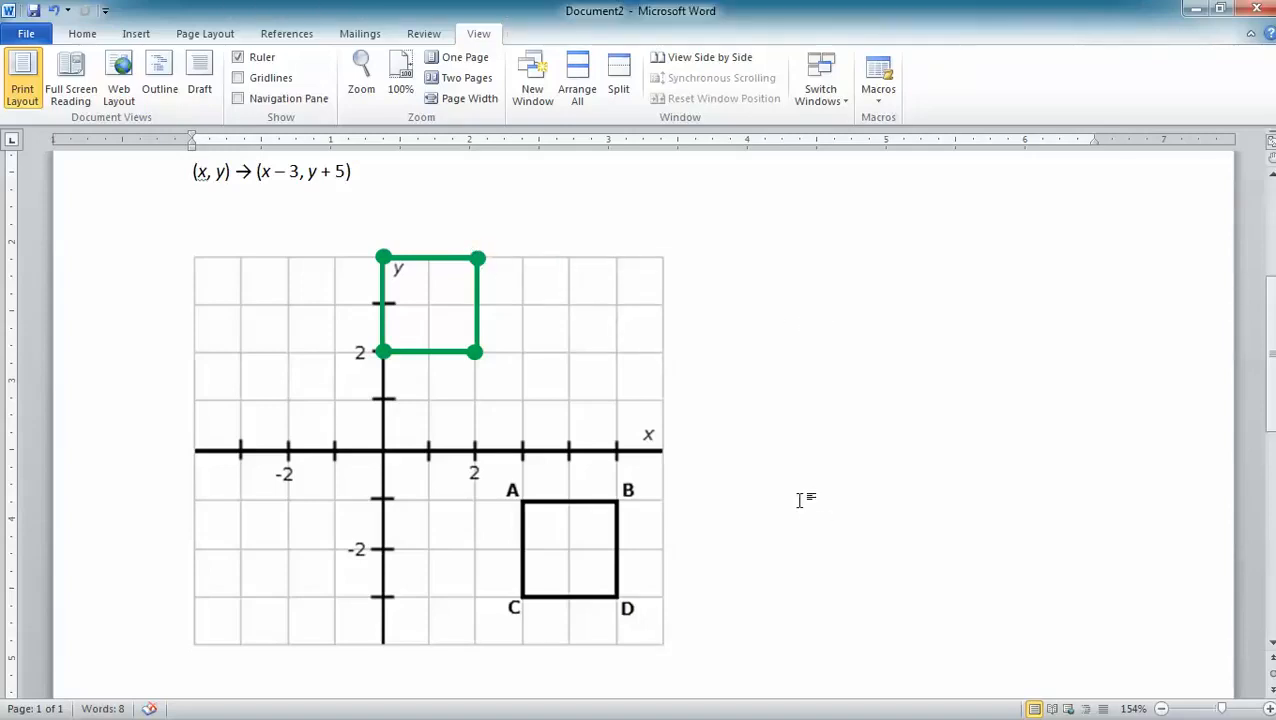